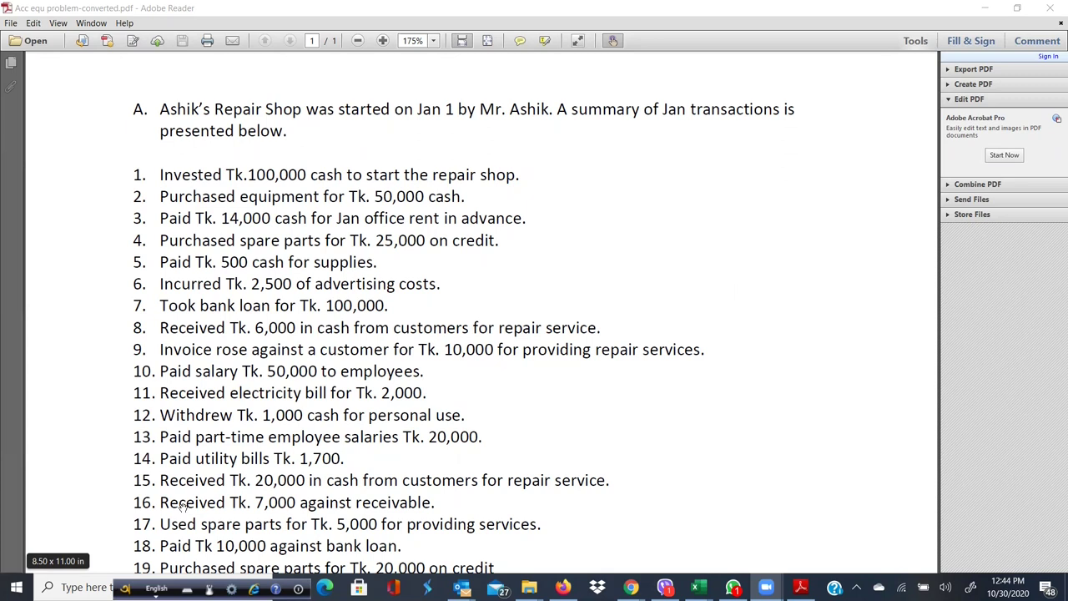
Switch to the Excel worksheet, review the entries recorded up to transaction 16, and return to the problem PDF in Adobe Reader
mouse_move(699, 587)
left_click(839, 526)
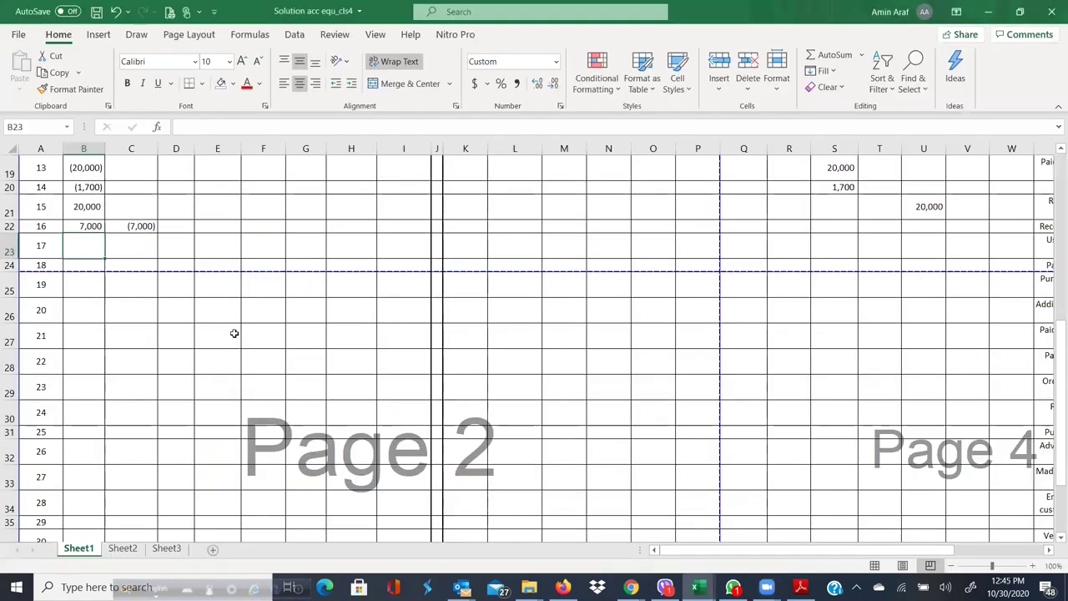
scroll(235, 333, "up", 2)
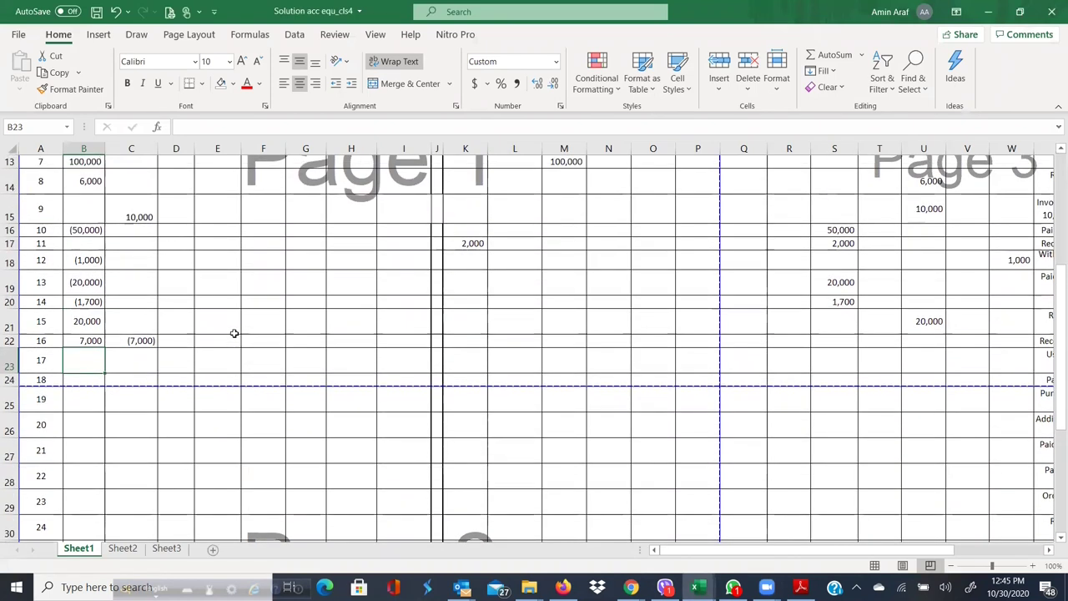
scroll(234, 333, "up", 1)
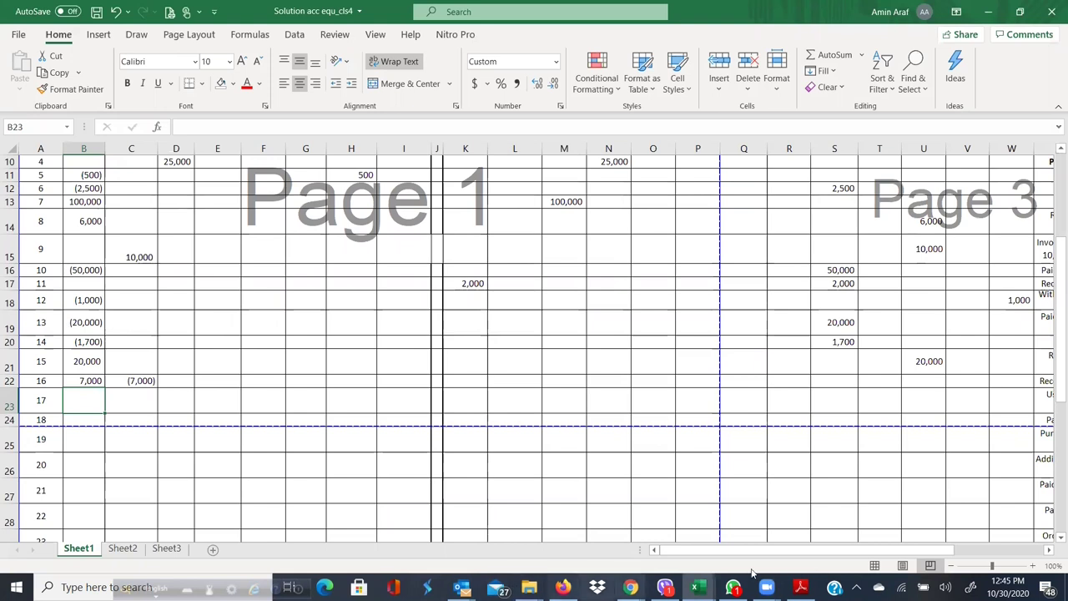
left_click(797, 584)
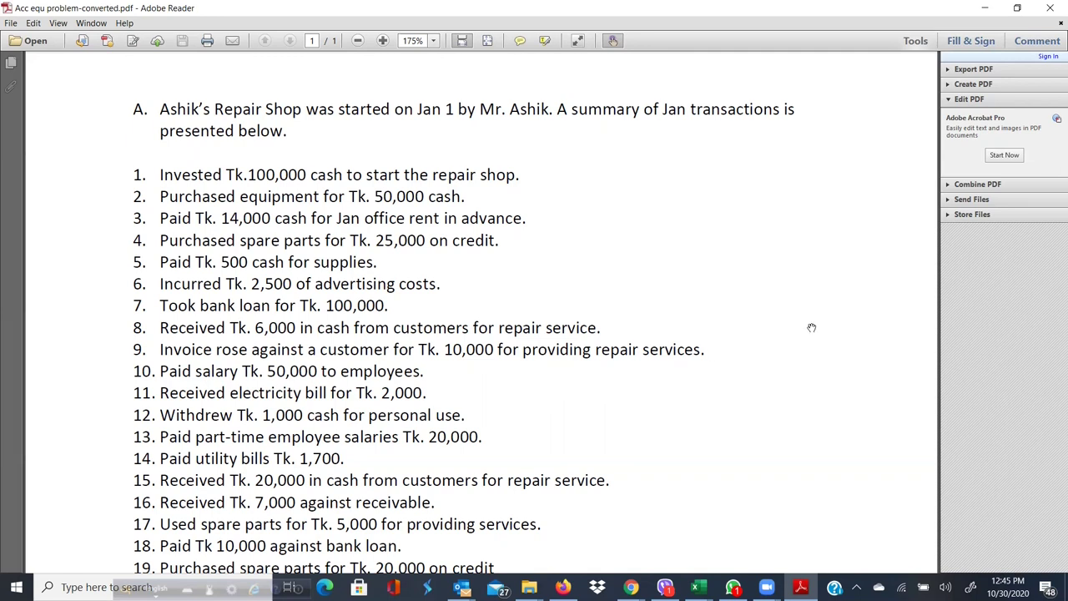
Switch to Excel and highlight transaction 9's Account Receivables and Income entries in yellow
left_click(699, 586)
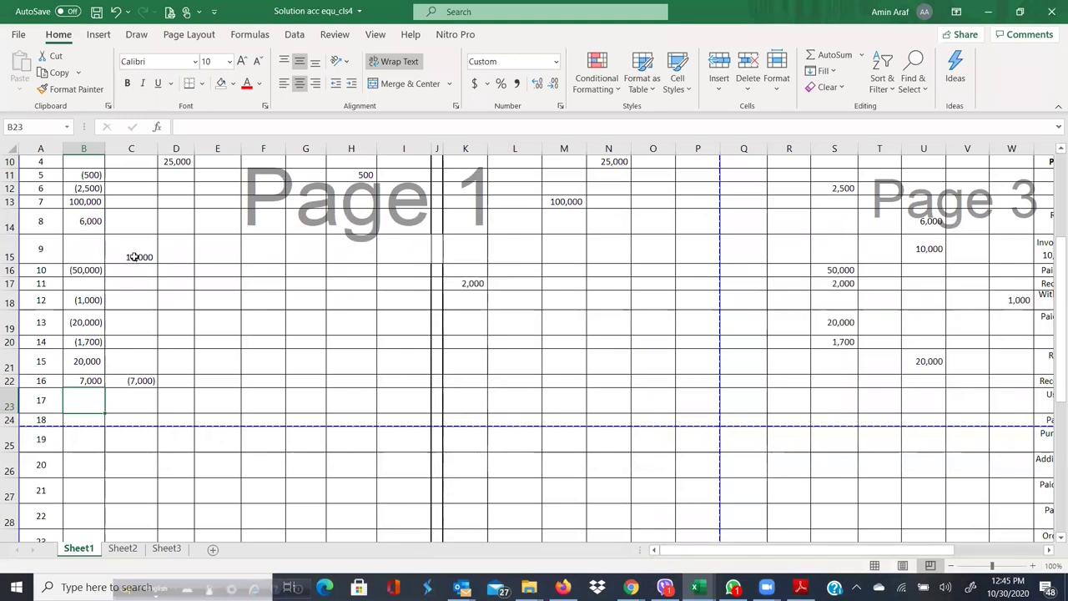
scroll(133, 257, "up", 2)
left_click(119, 390)
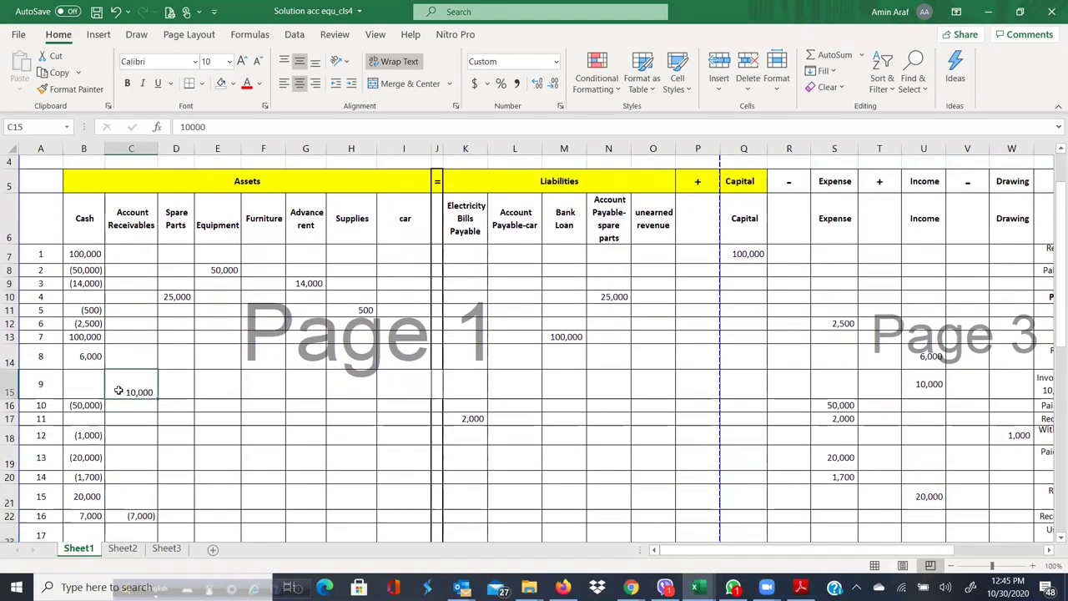
left_click(923, 384)
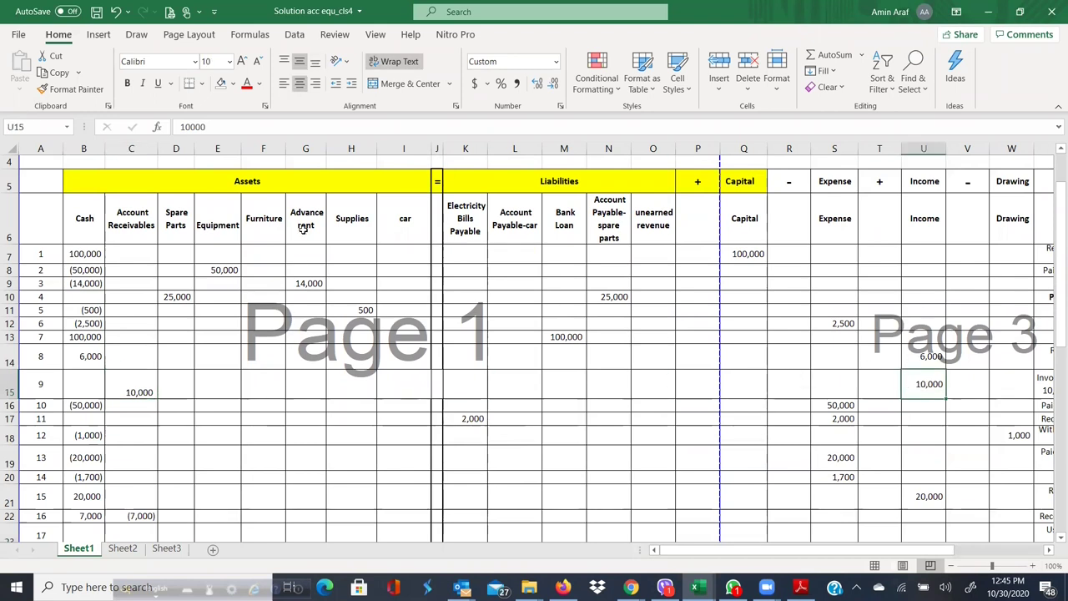
Compare the transaction 9 receivable with the transaction 16 collection, and check the Account Receivables column total and its formula
scroll(278, 200, "down", 4)
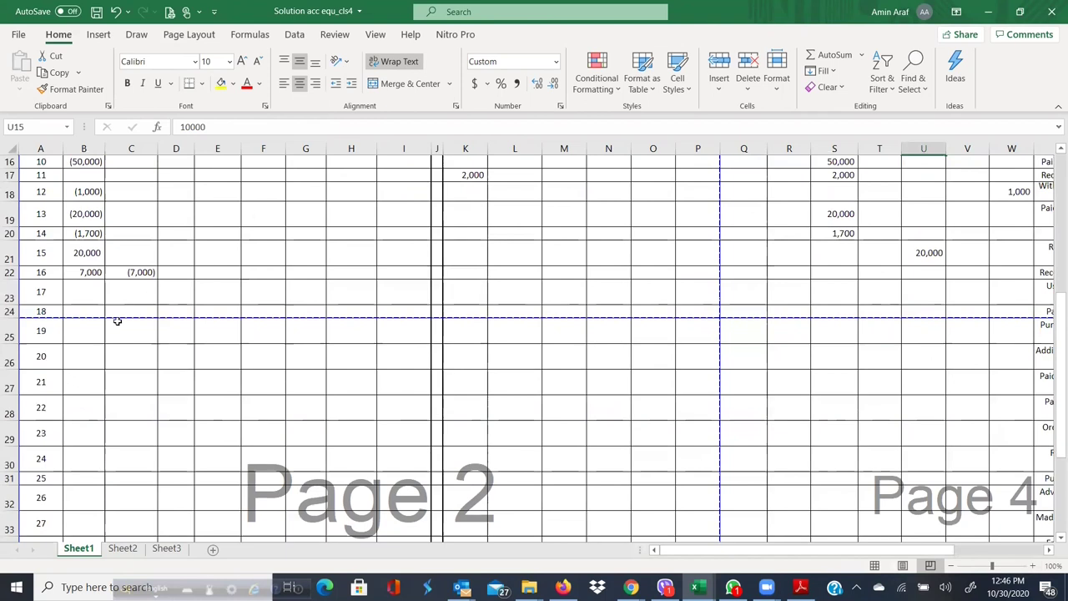
scroll(87, 280, "up", 1)
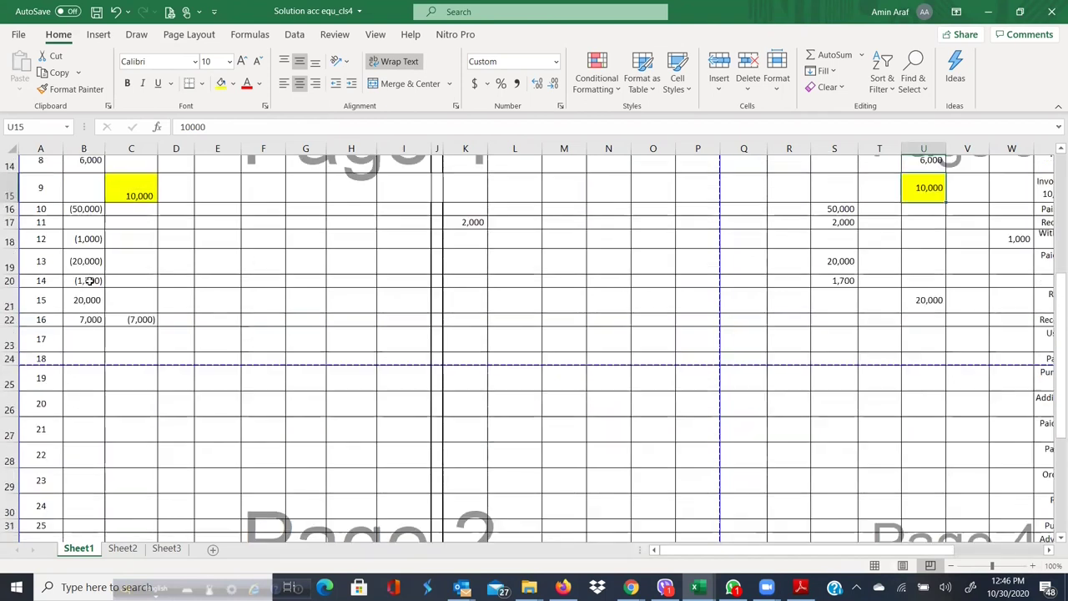
scroll(90, 281, "up", 3)
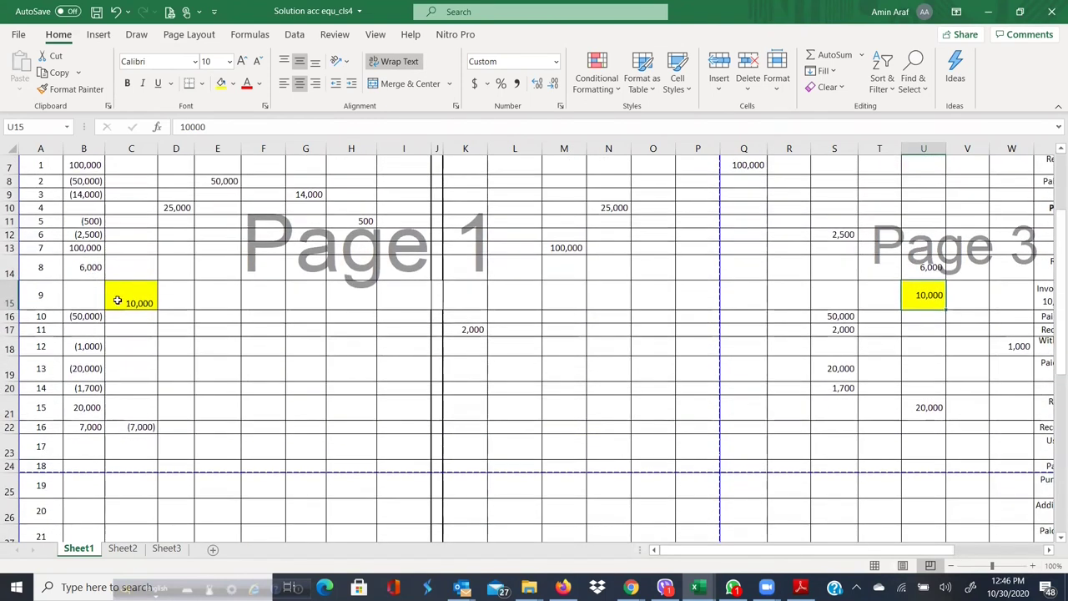
scroll(125, 316, "down", 2)
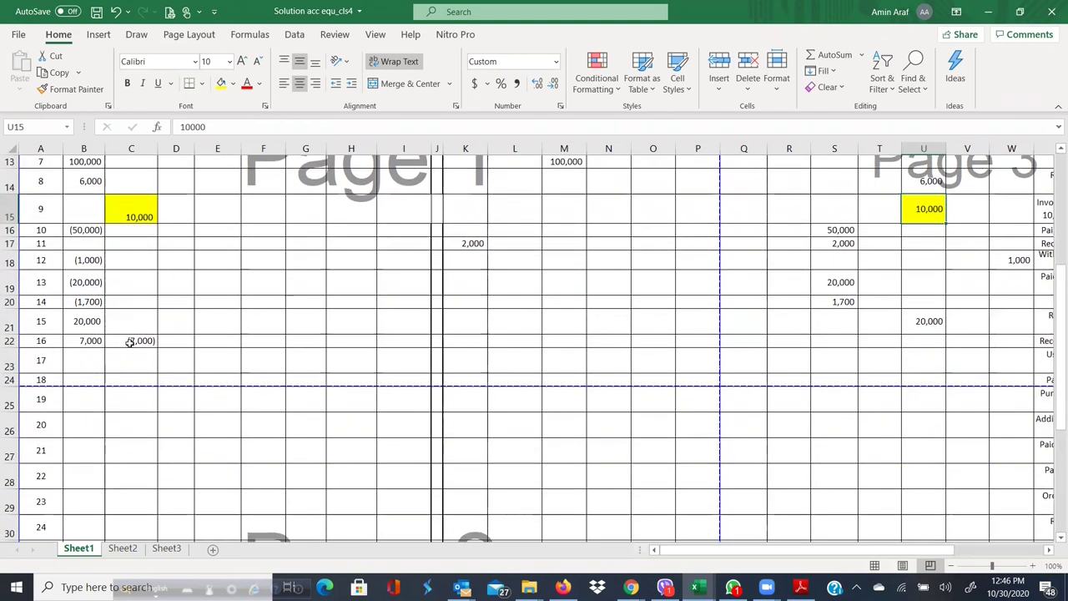
scroll(132, 337, "down", 1)
scroll(132, 332, "up", 1)
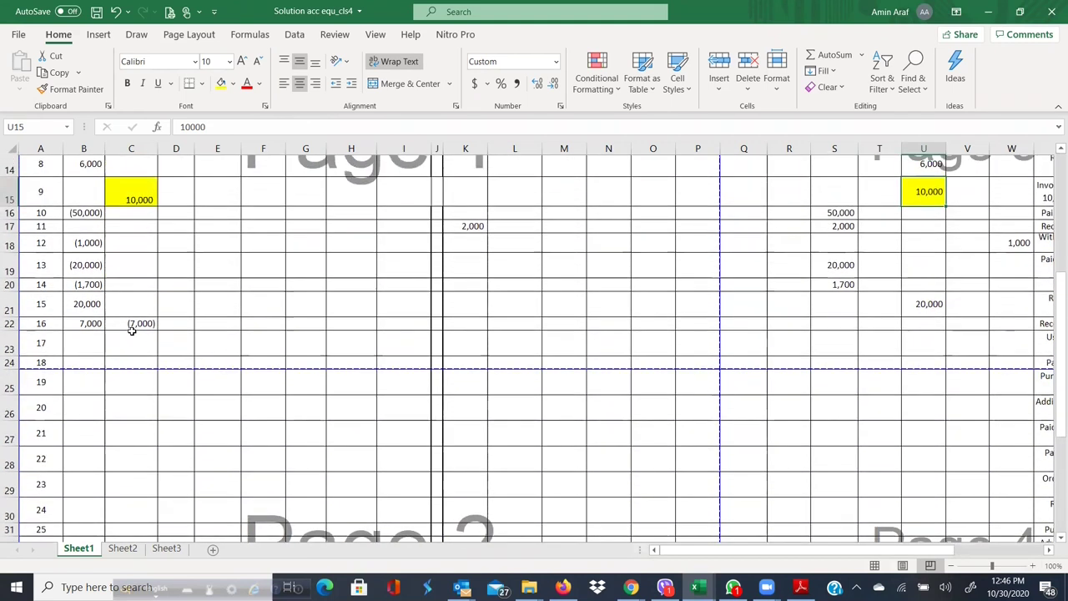
scroll(131, 331, "up", 1)
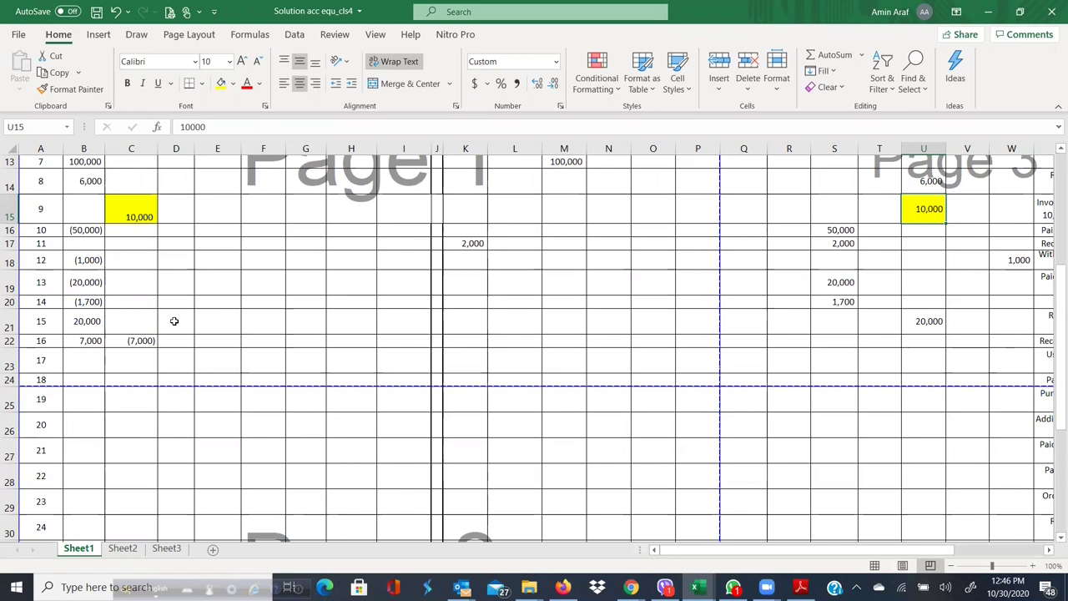
scroll(174, 320, "down", 5)
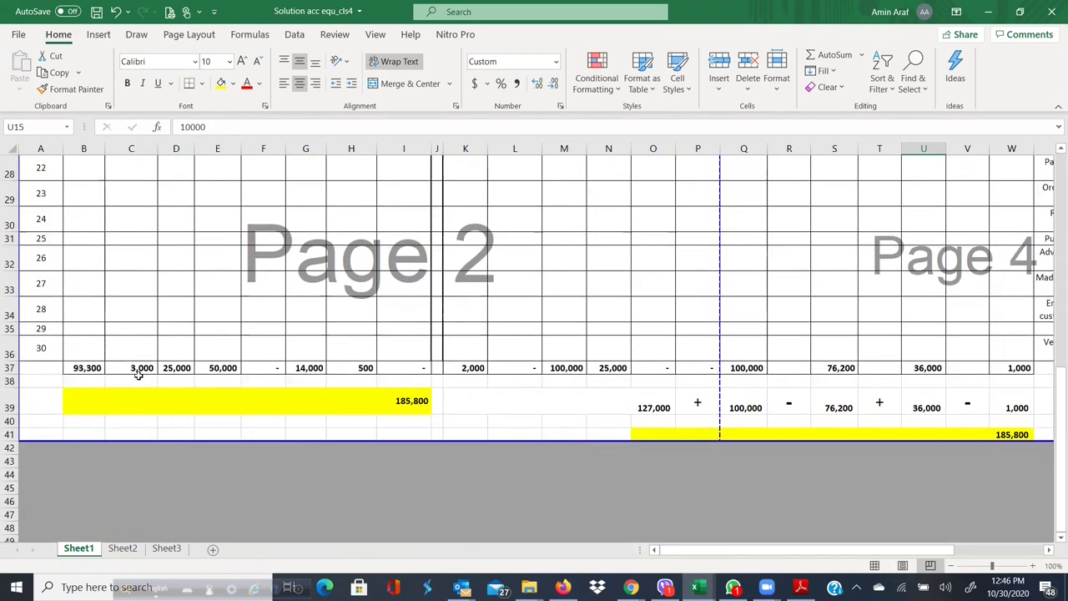
left_click(138, 373)
scroll(222, 292, "up", 5)
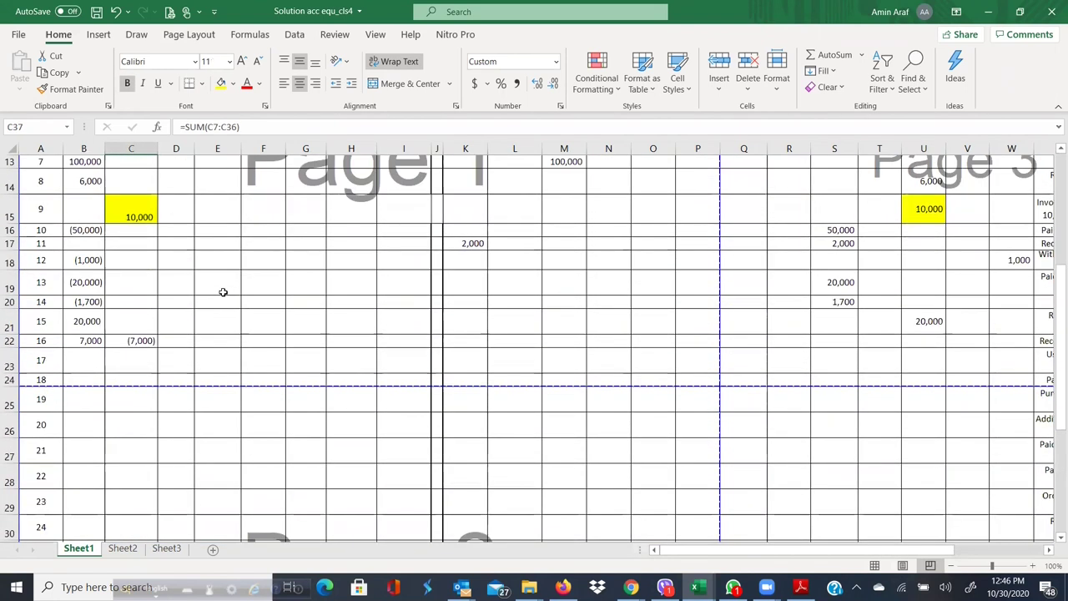
left_click(87, 342)
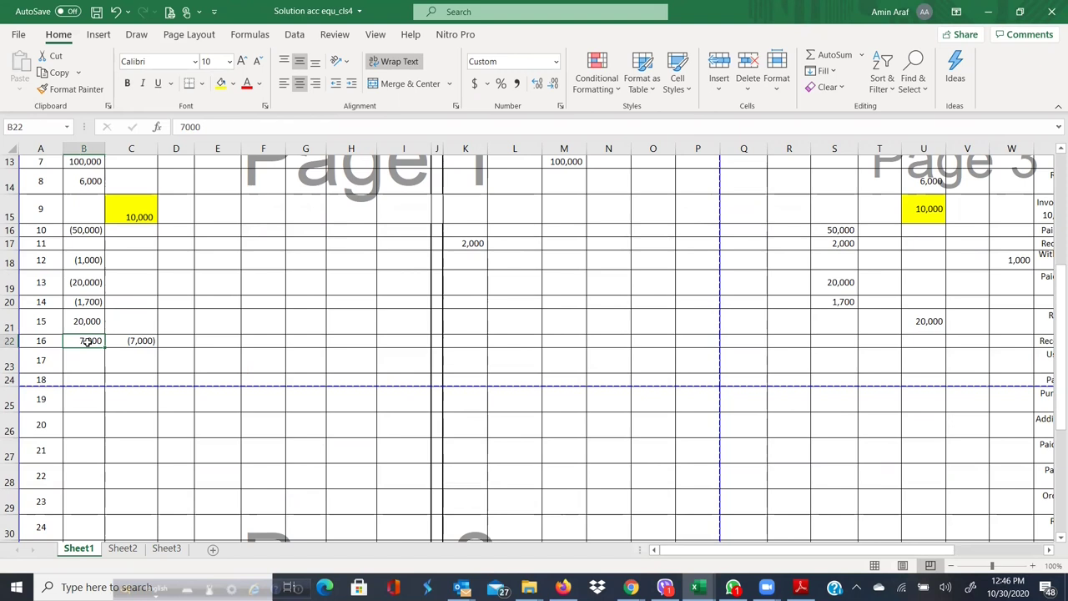
Read transaction 17 in the Adobe Reader PDF and examine the Spare Parts entry of transaction 4 in the Excel sheet
left_click(801, 587)
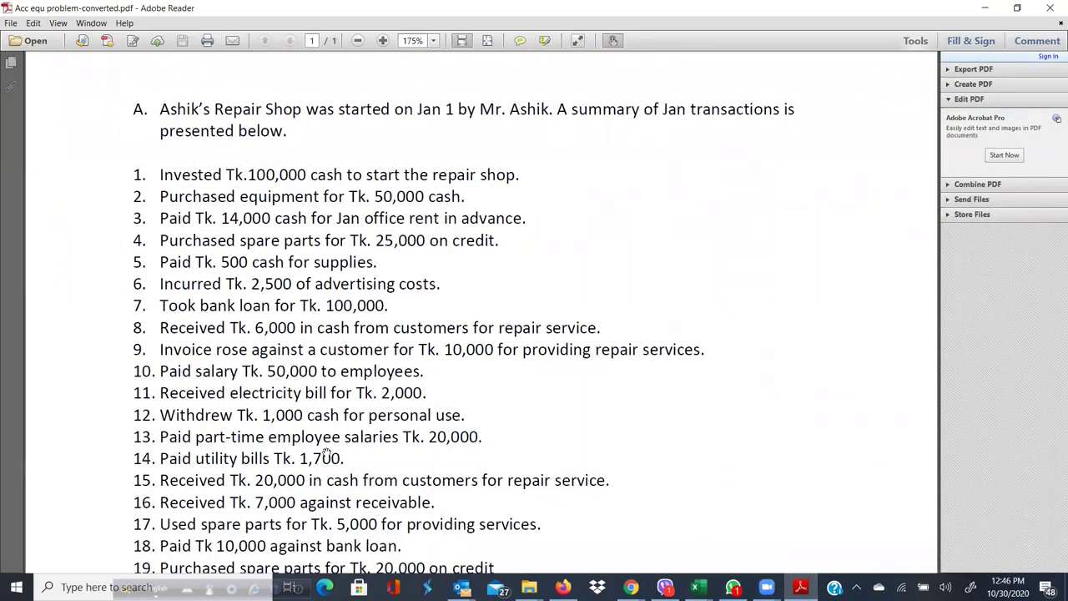
scroll(327, 457, "down", 1)
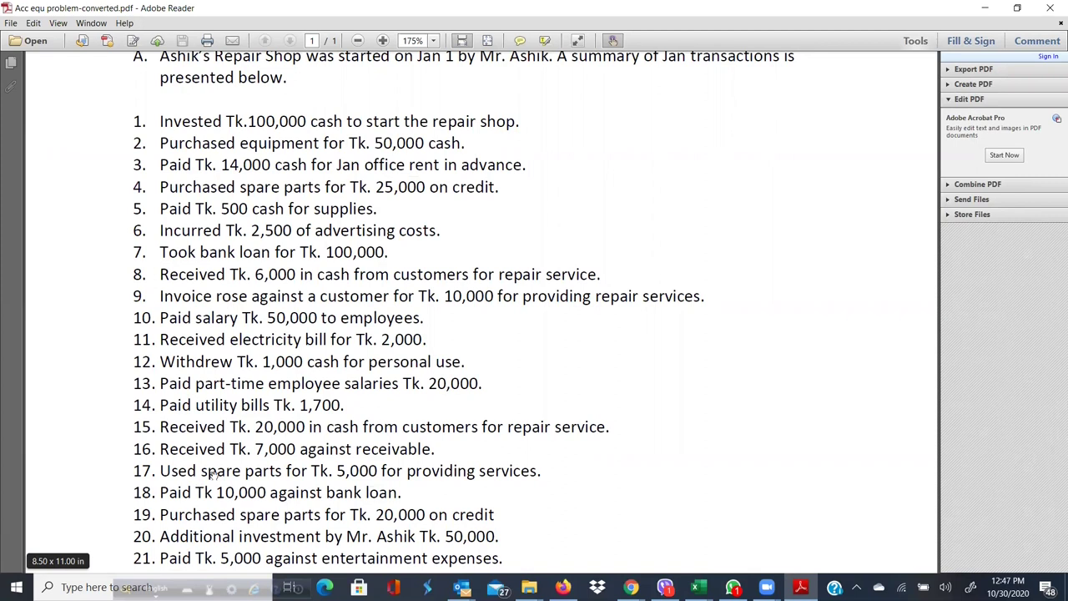
key("alt+Tab")
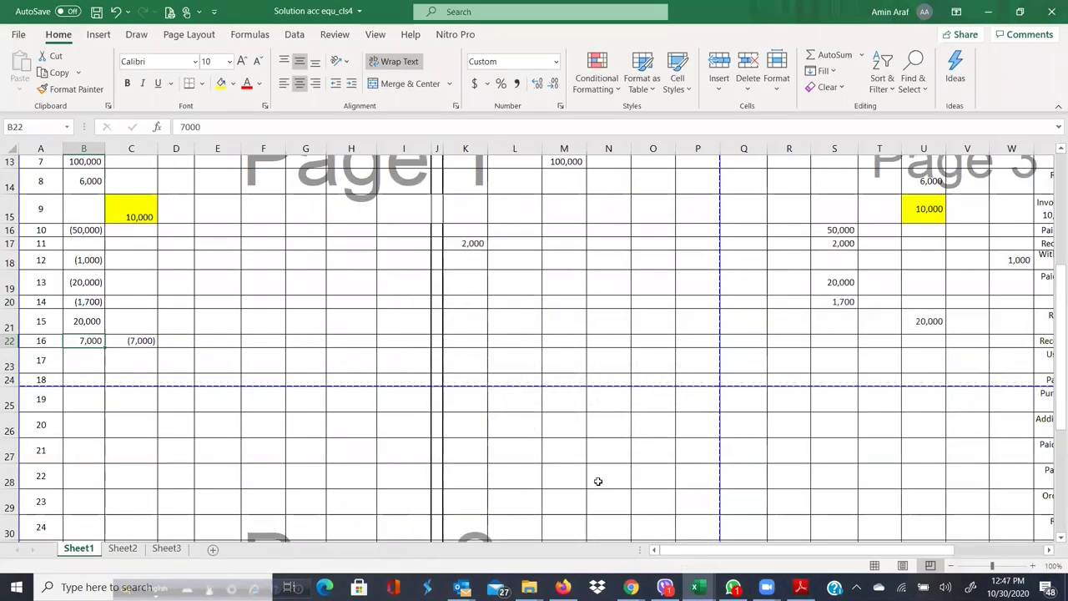
scroll(476, 505, "up", 4)
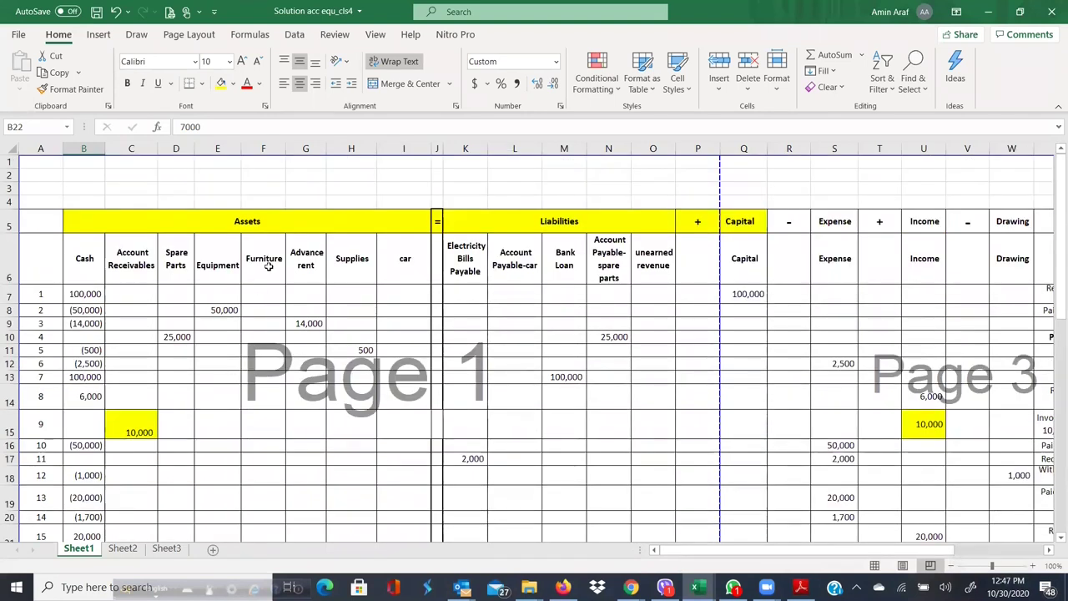
left_click(177, 339)
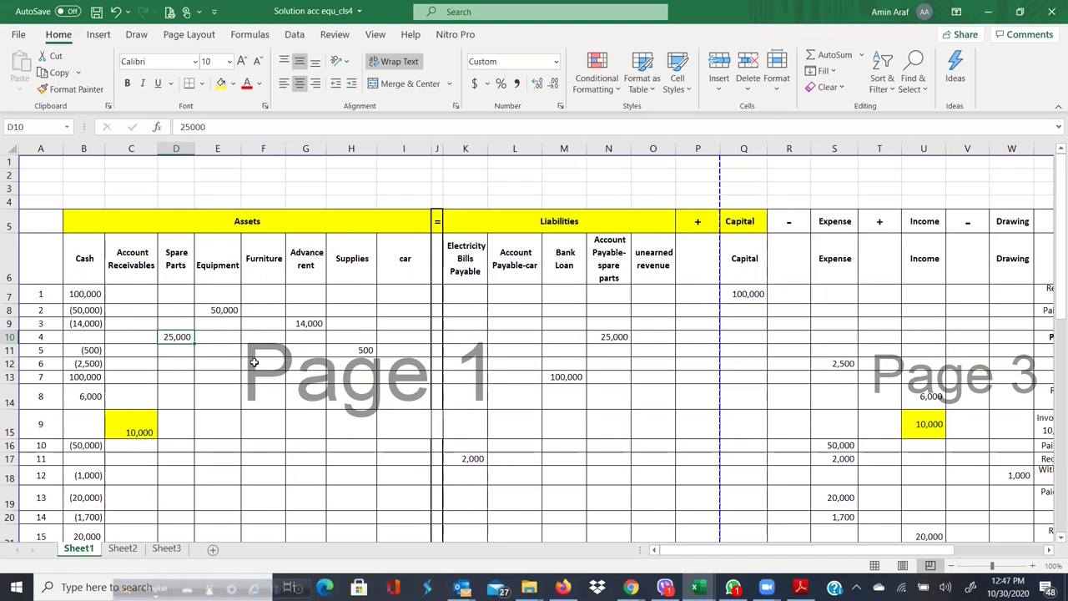
Record -5000 under Spare Parts for transaction 17 in cell D23
scroll(250, 364, "down", 2)
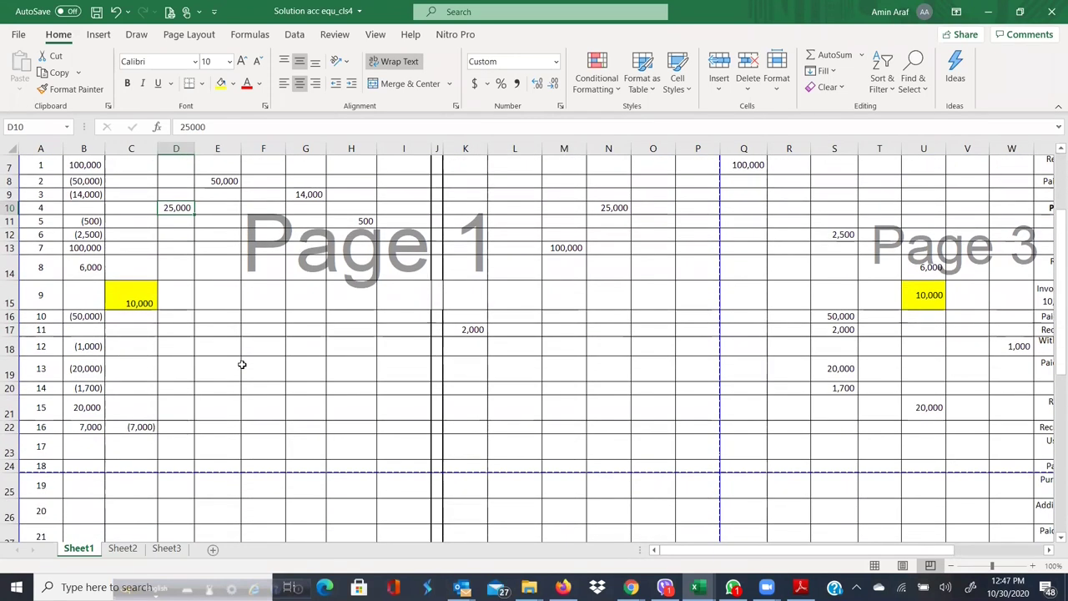
left_click(179, 445)
type("-")
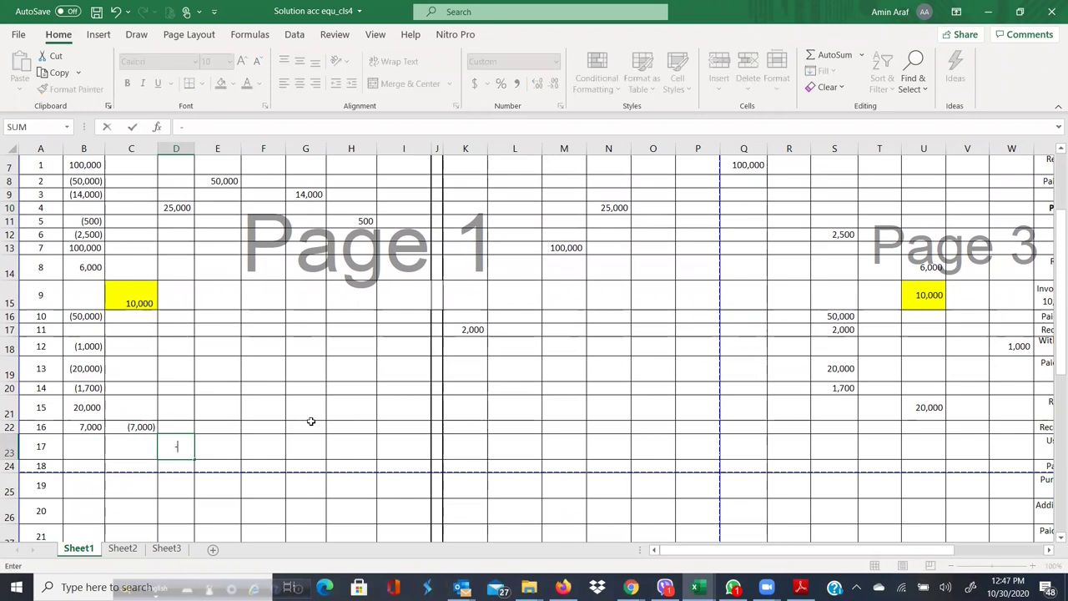
type("5000")
key("Return")
Check the Spare Parts column total in cell D37 and return to the transaction 17 row
scroll(325, 436, "down", 5)
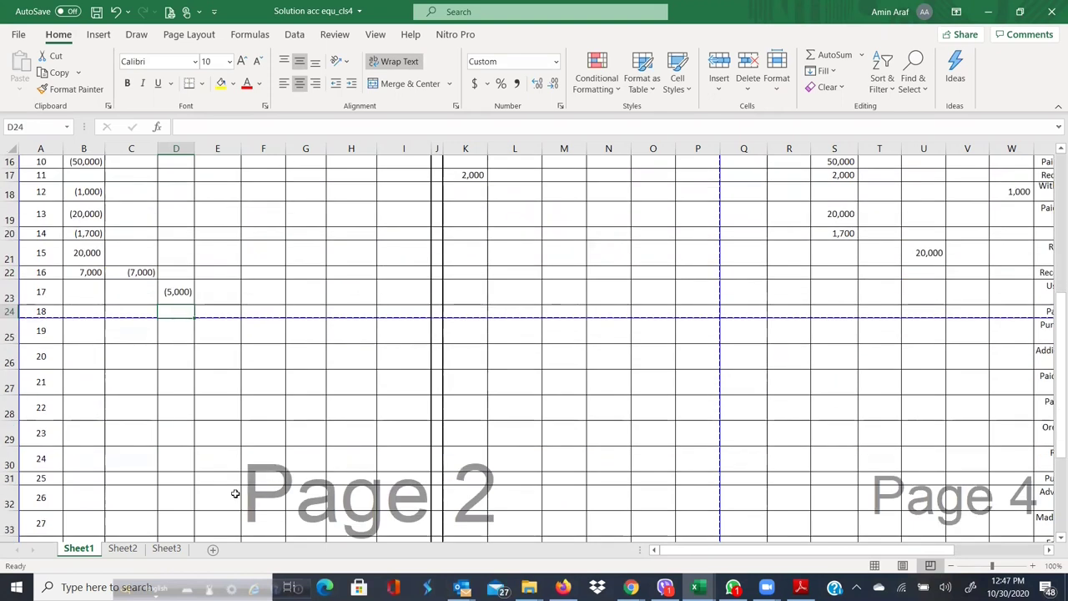
left_click(190, 507)
scroll(239, 460, "up", 5)
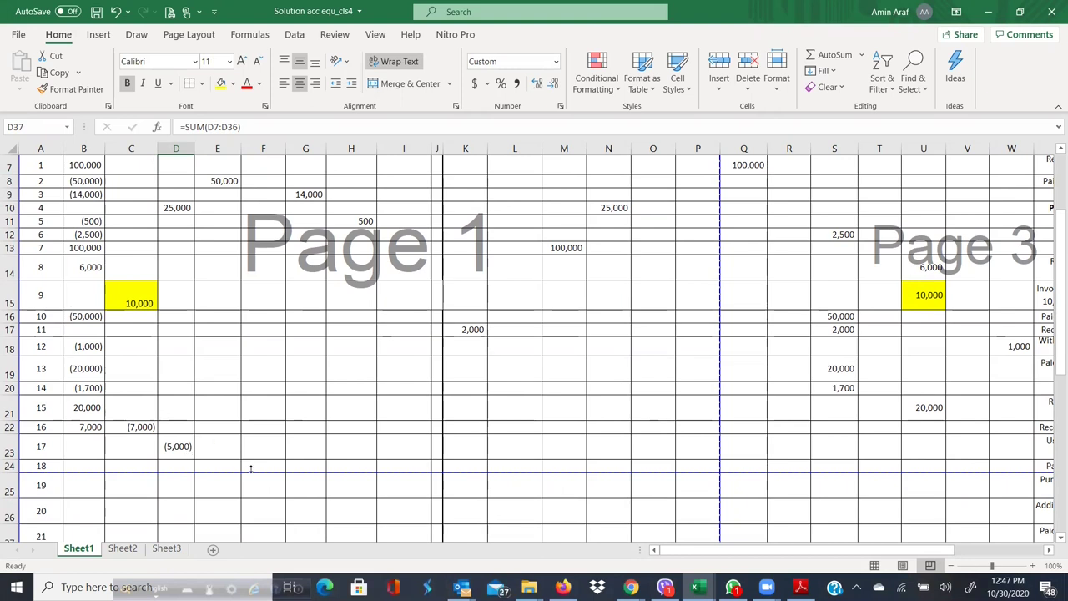
Record 5000 under Expense for transaction 17 in cell S23
scroll(809, 422, "up", 2)
scroll(809, 421, "down", 2)
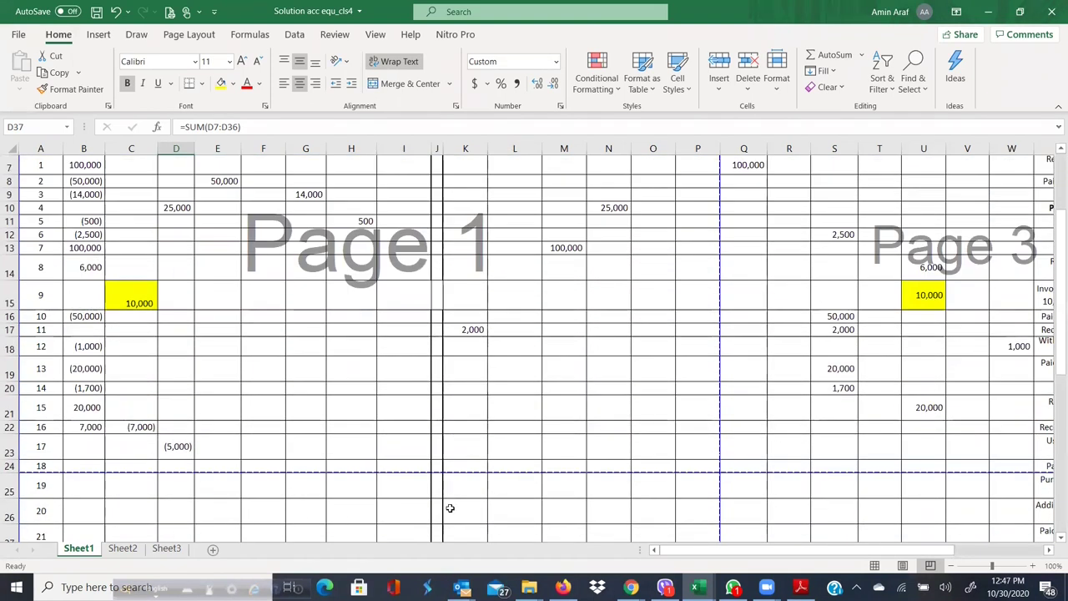
left_click(840, 444)
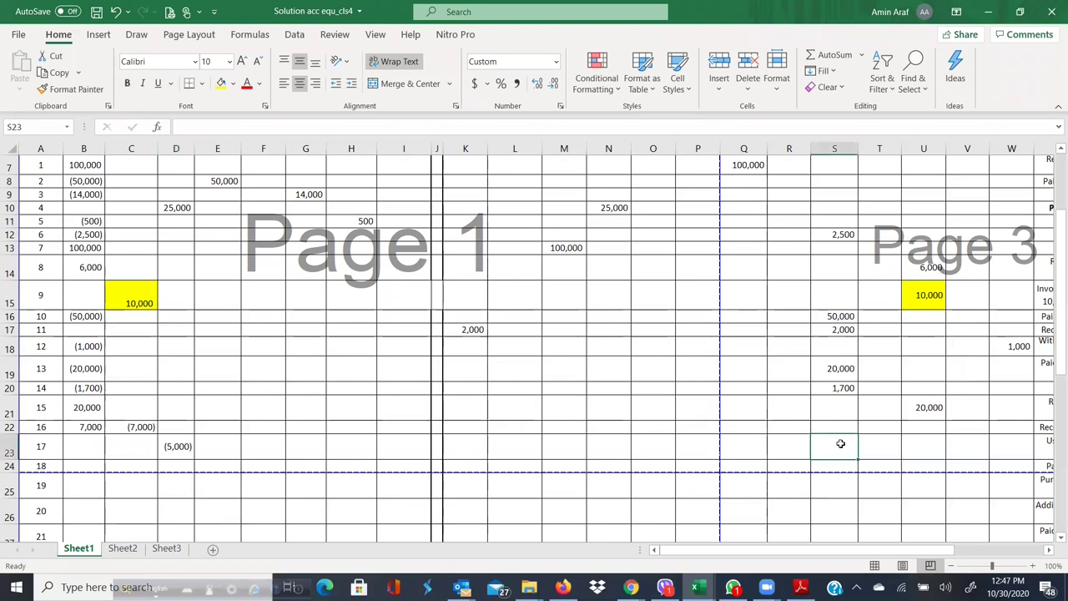
type("5000")
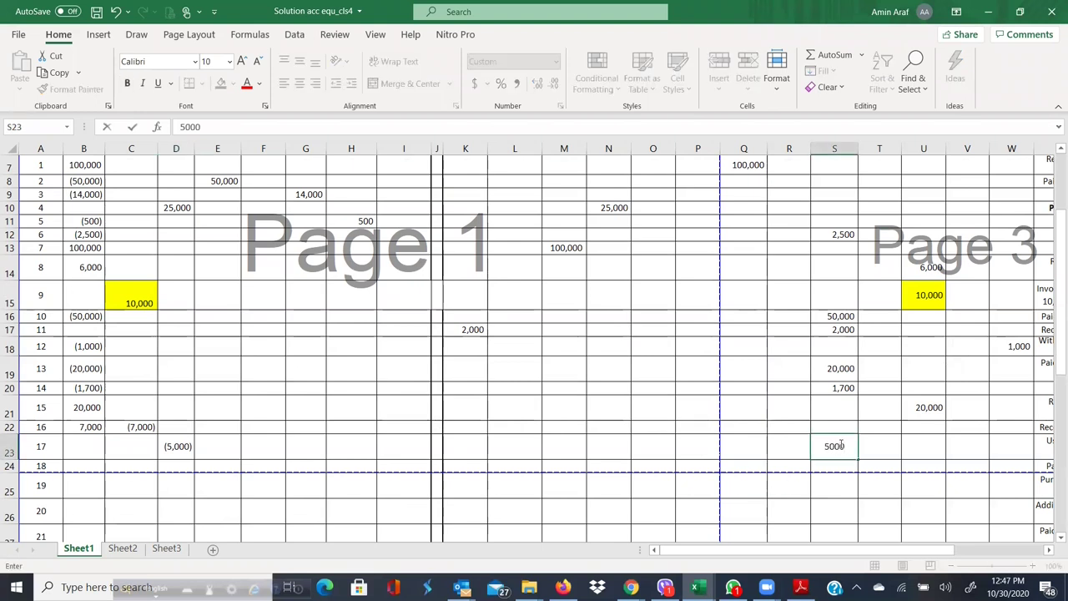
key("Return")
Check that the assets total matches the liabilities and equity total below the transaction table
scroll(548, 403, "down", 7)
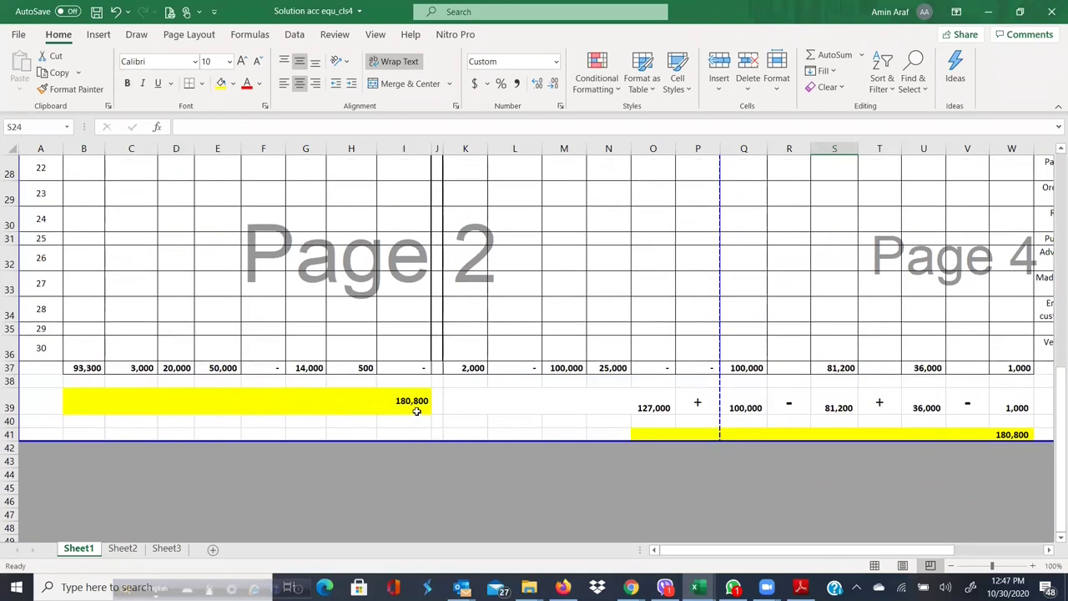
left_click(921, 432)
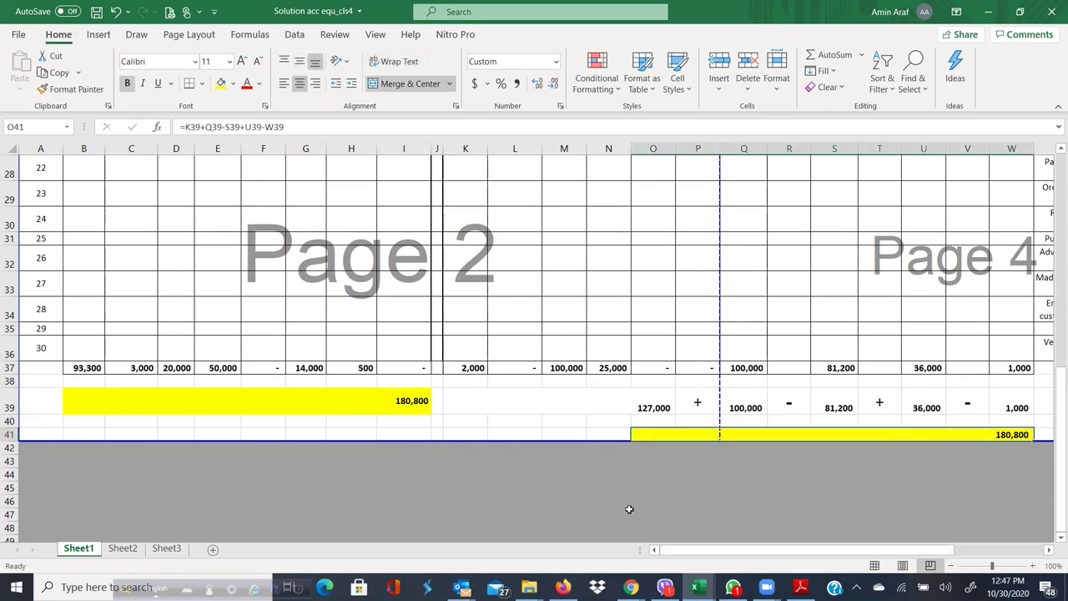
scroll(627, 507, "up", 2)
scroll(613, 505, "up", 1)
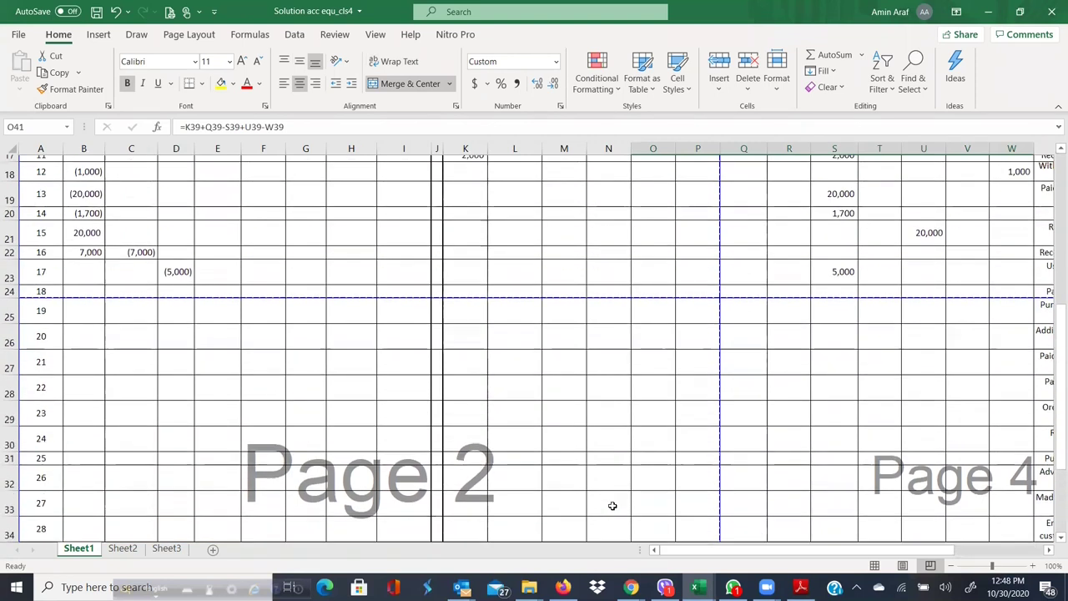
Consult transaction 18 in the Adobe Reader PDF and highlight transaction 7's bank loan Cash entry in yellow in Excel
key("alt+Tab")
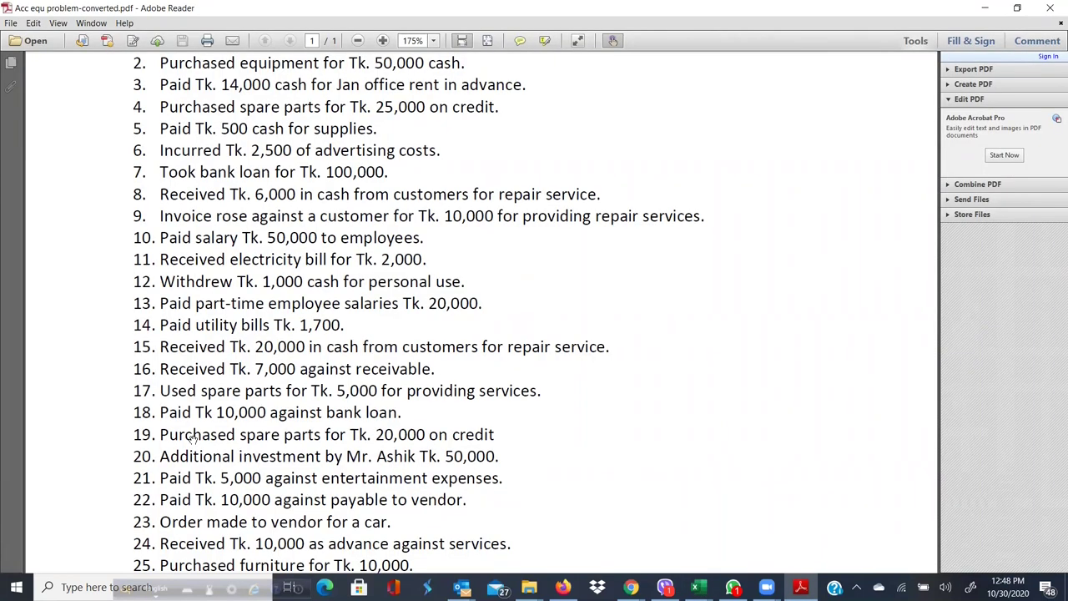
key("alt+Tab")
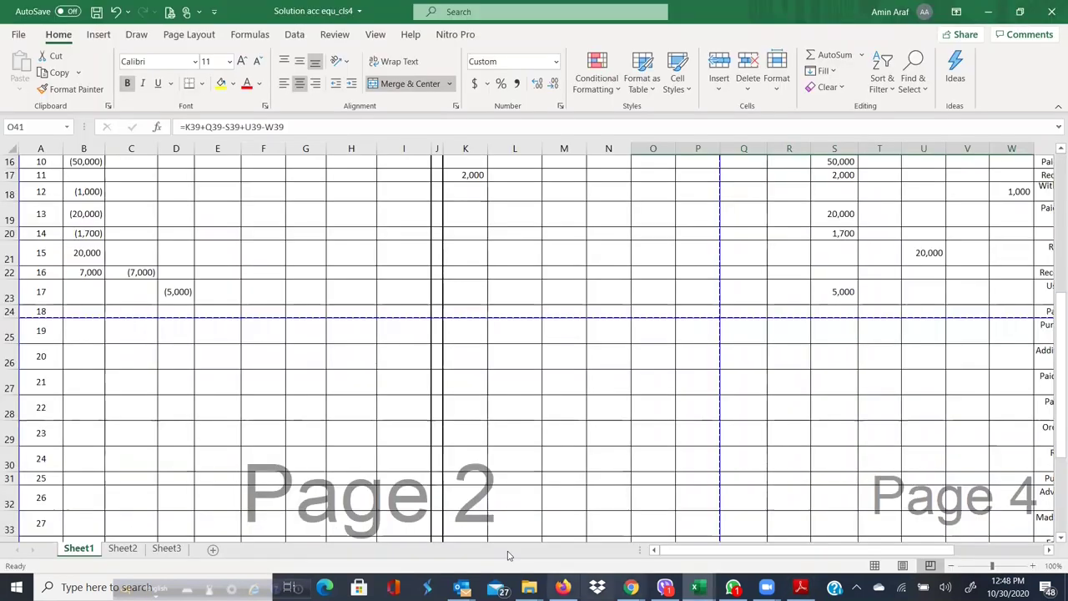
scroll(589, 429, "up", 3)
scroll(590, 429, "up", 2)
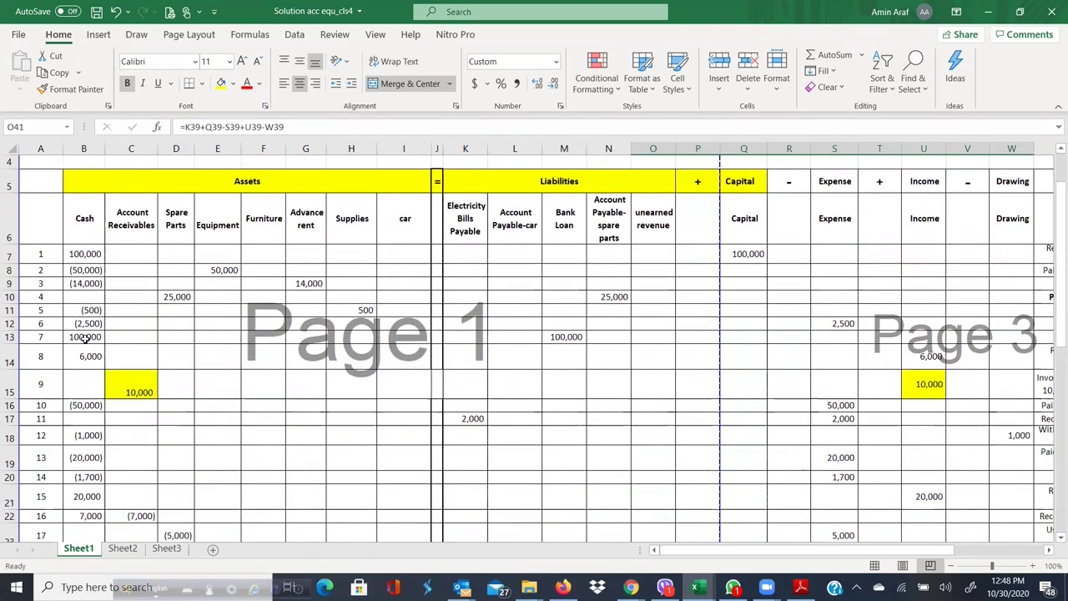
left_click(84, 336)
left_click(221, 84)
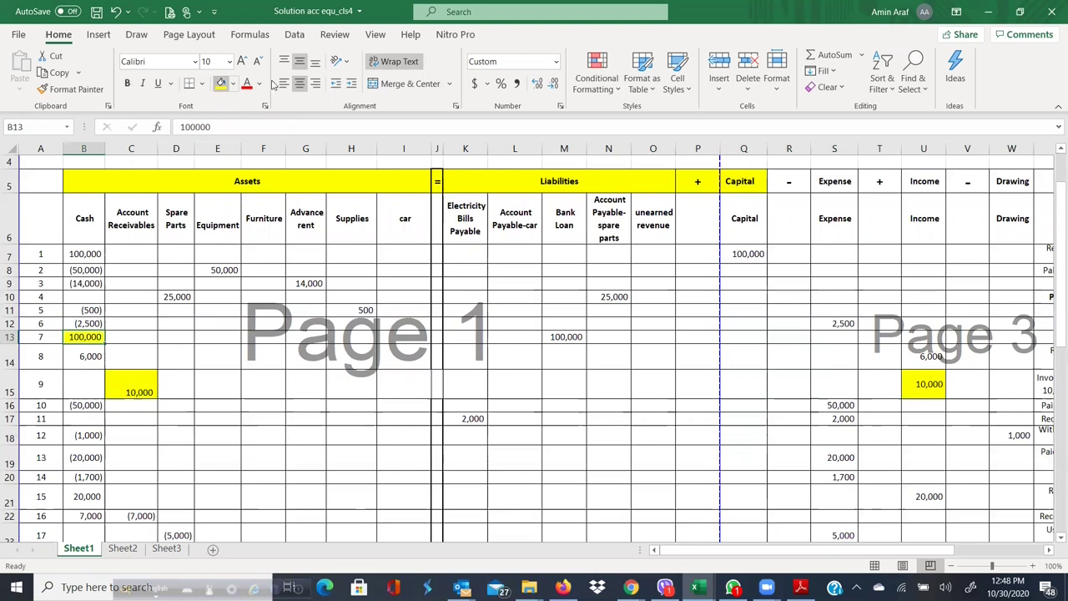
Highlight transaction 7's Bank Loan entry in yellow and record -10000 under Bank Loan for transaction 18 in cell M24
left_click(580, 335)
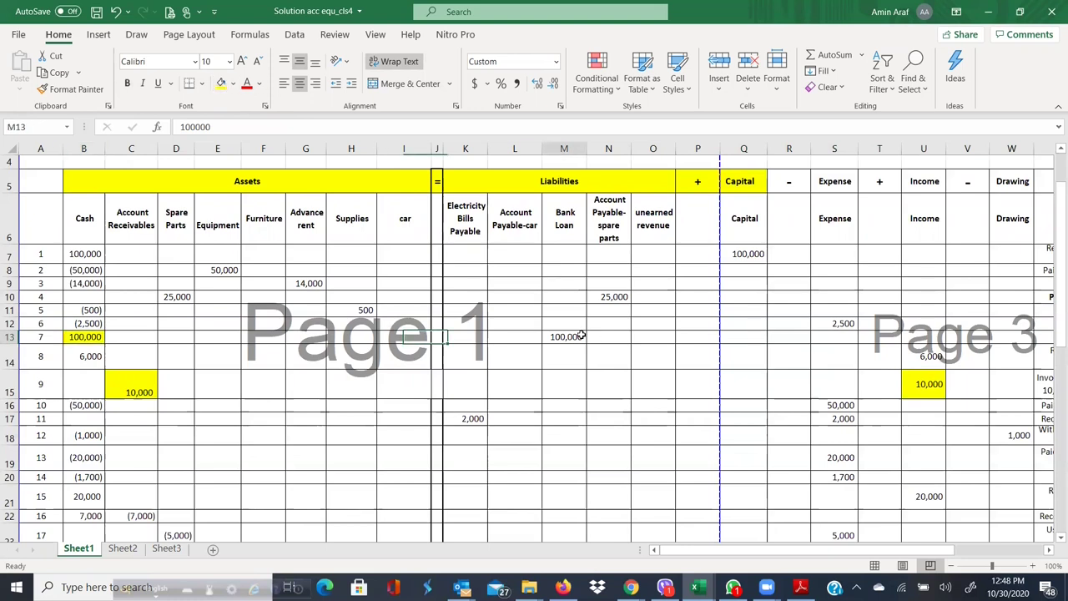
left_click(221, 83)
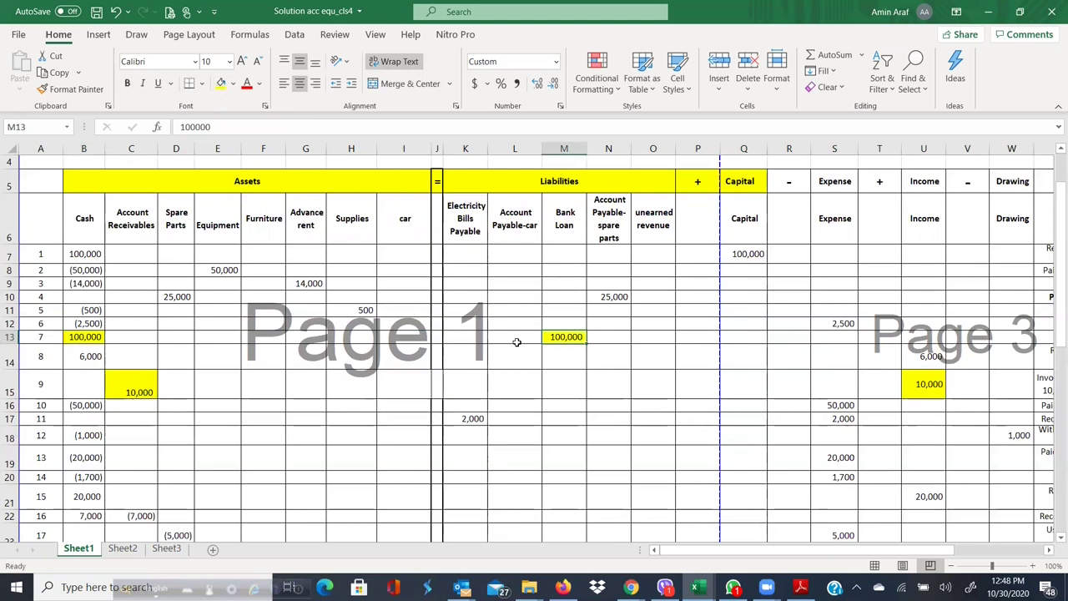
scroll(516, 349, "down", 1)
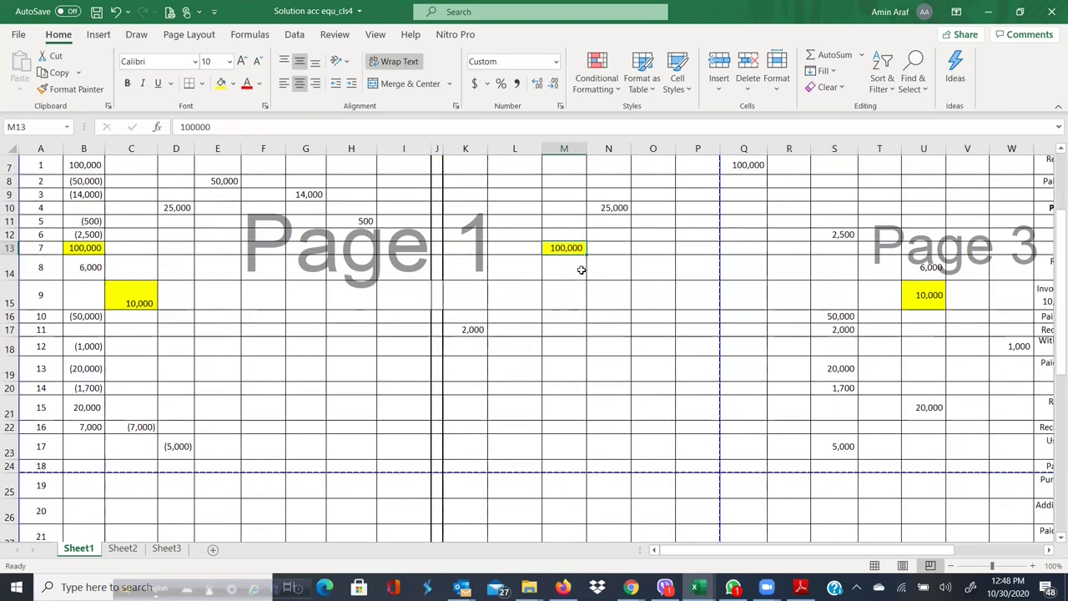
scroll(567, 253, "down", 1)
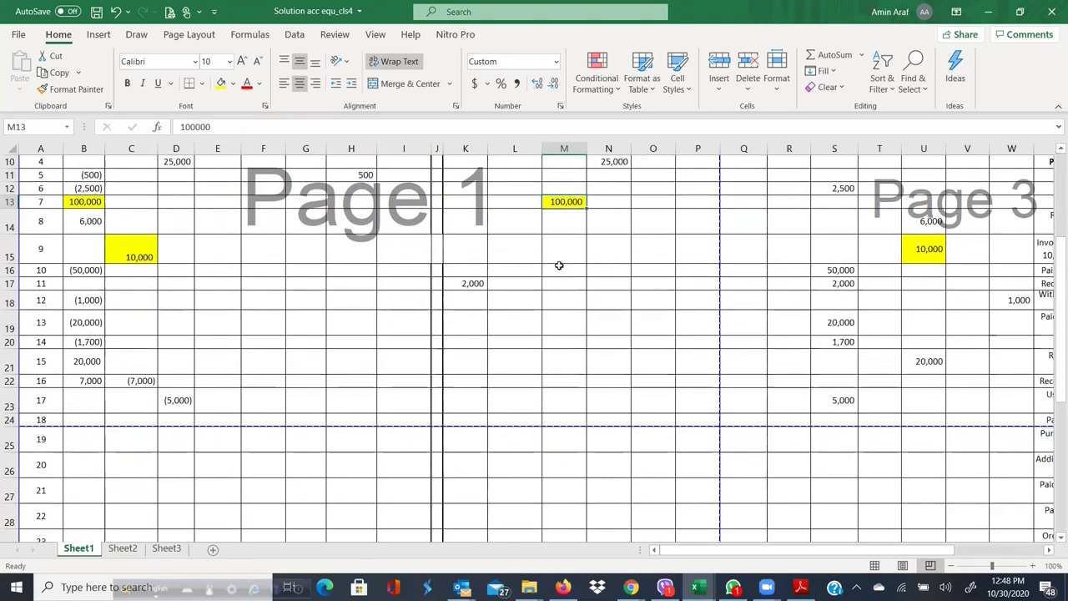
left_click(560, 420)
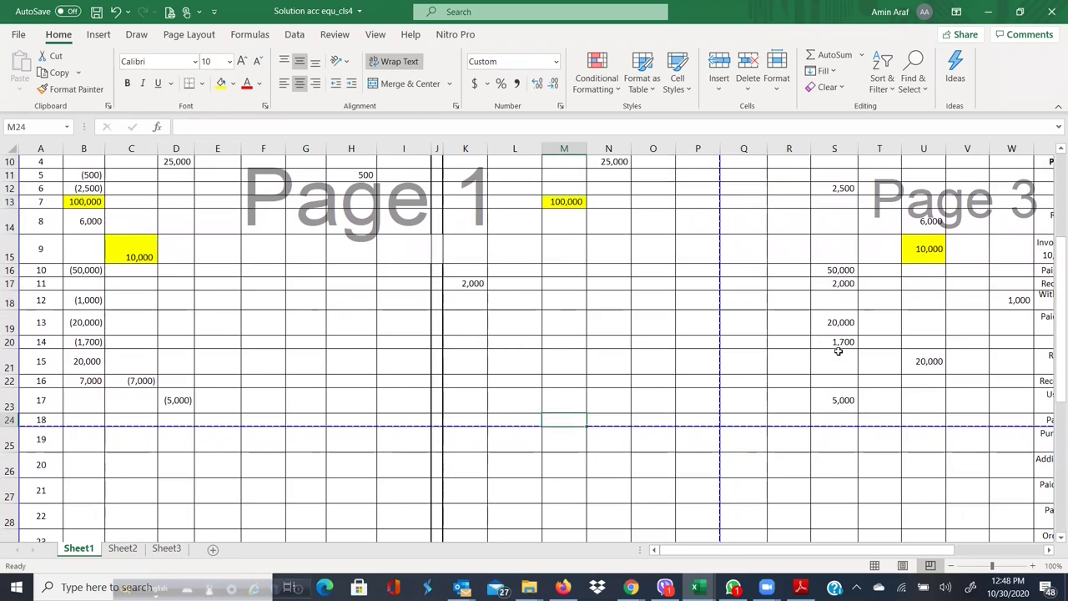
type("=")
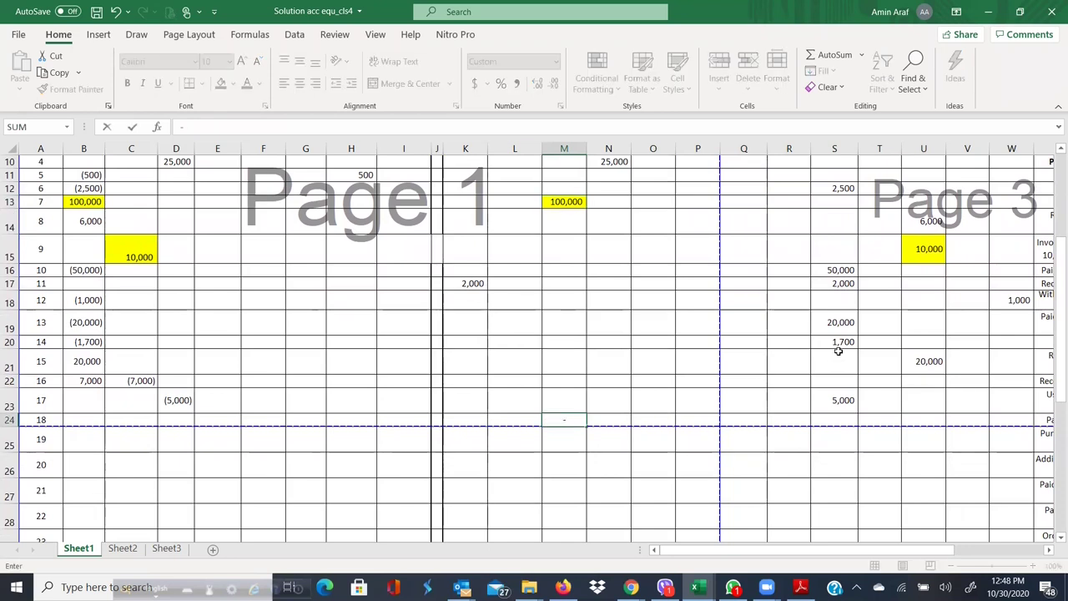
type("10000")
key("Return")
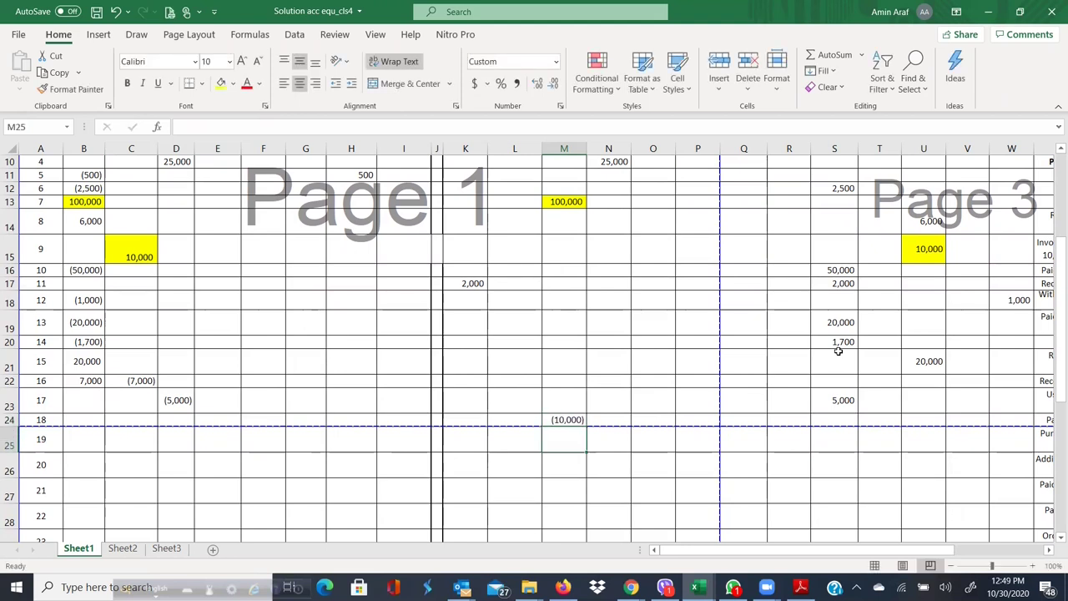
Check the Bank Loan column total in cell M37 and return to the transaction rows
scroll(639, 446, "down", 5)
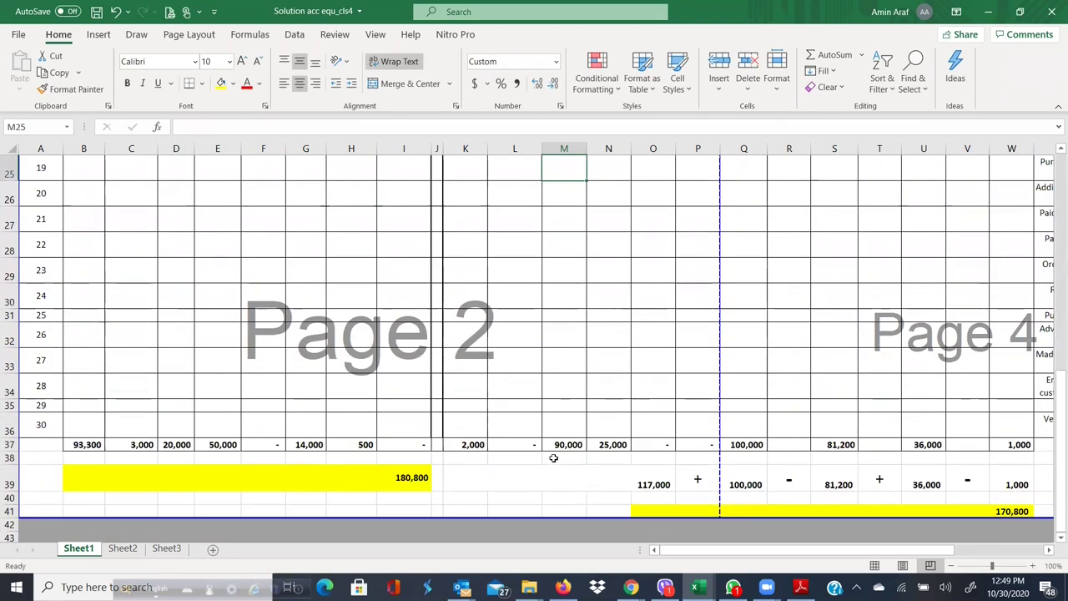
left_click(566, 444)
scroll(600, 436, "up", 6)
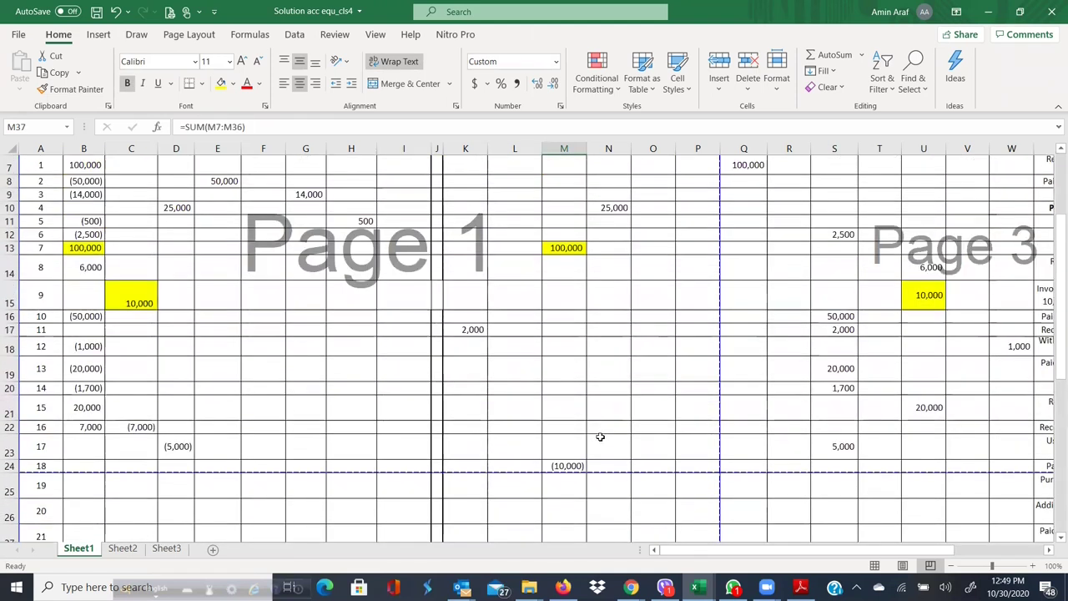
Record -10000 under Cash for transaction 18 in cell B24
left_click(567, 465)
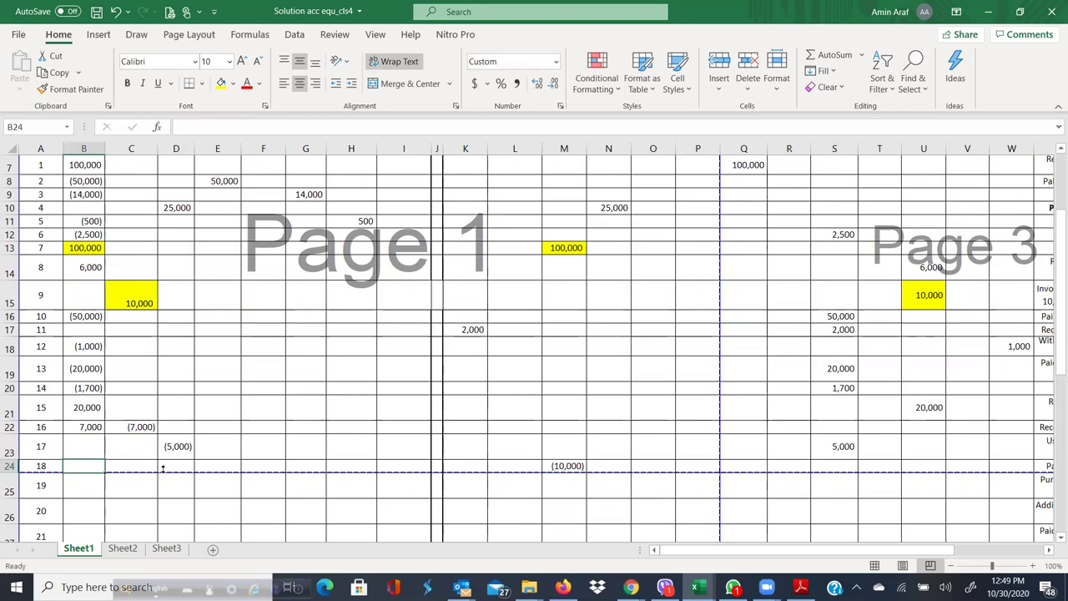
type("-10000")
key("Return")
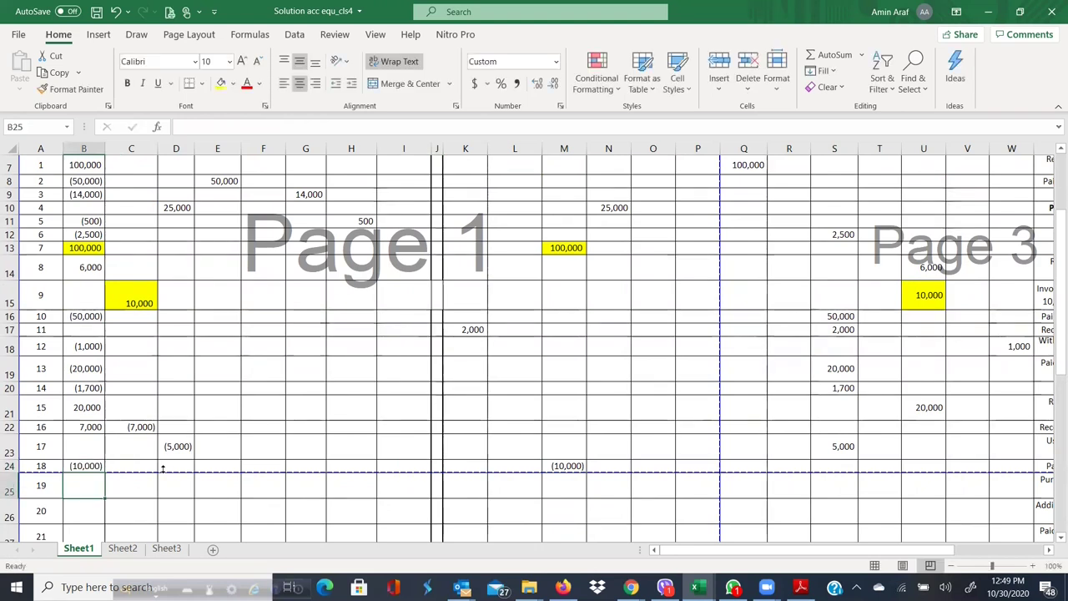
Consult transaction 20 in the Adobe Reader PDF and record 50000 under Capital in cell Q26 of the Excel worksheet
key("alt+Tab")
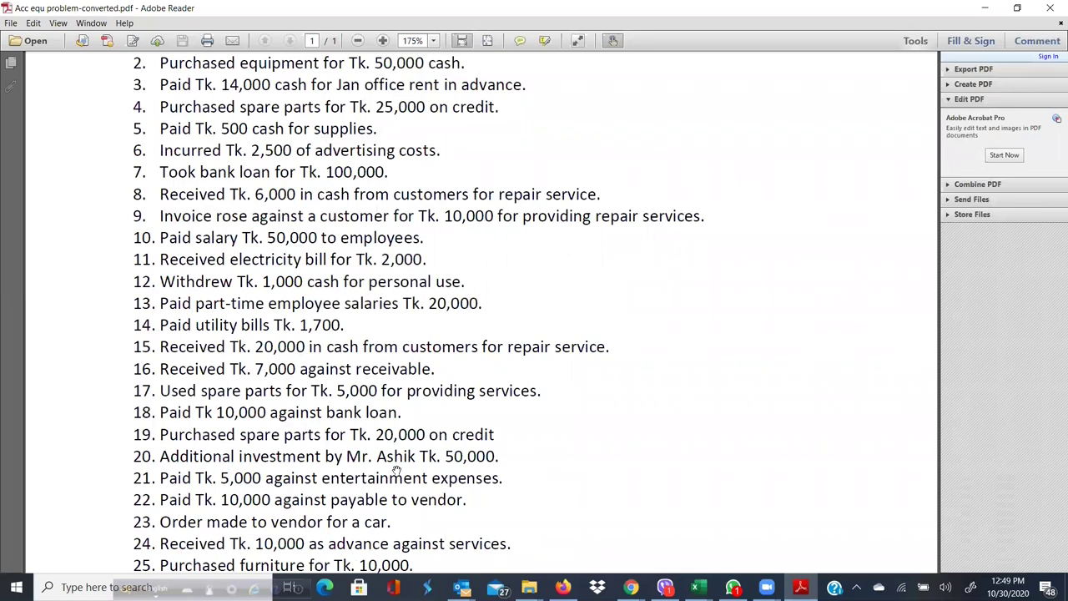
left_click(699, 586)
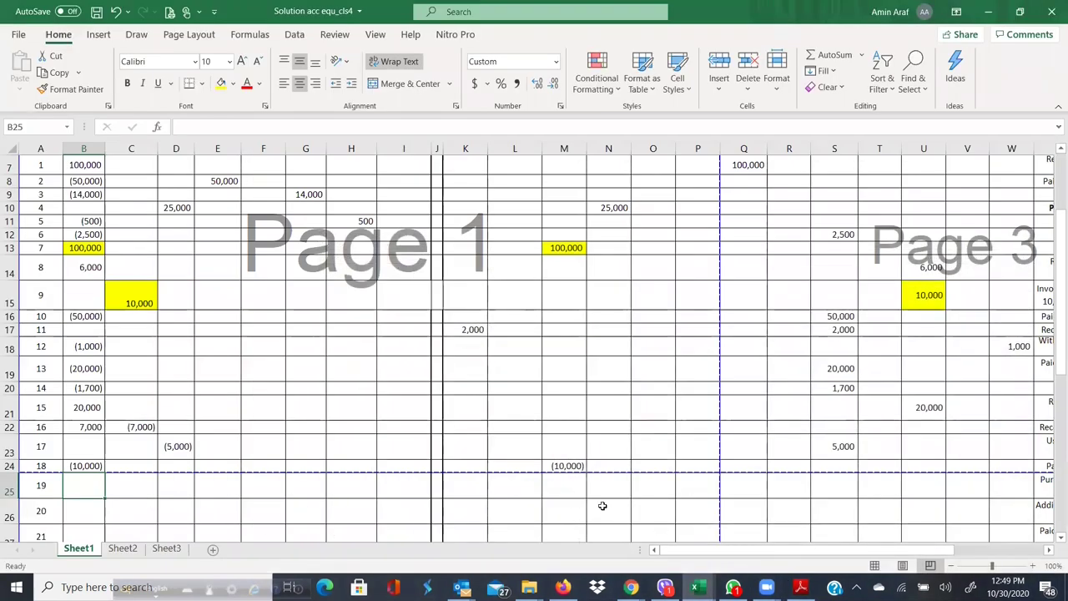
scroll(615, 479, "up", 2)
scroll(684, 463, "down", 4)
double_click(746, 428)
type("50000")
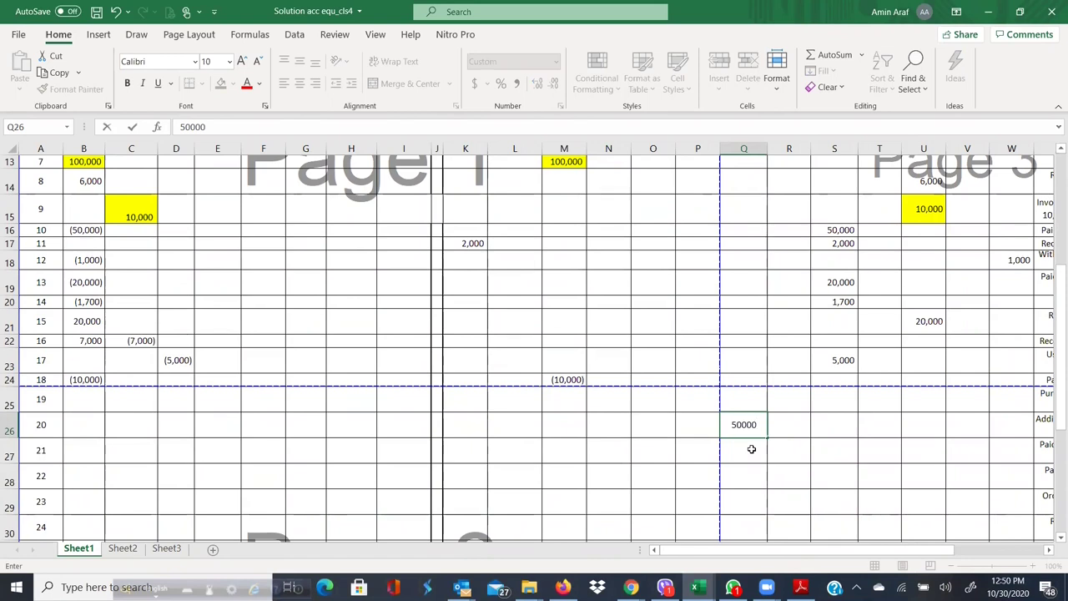
key("Return")
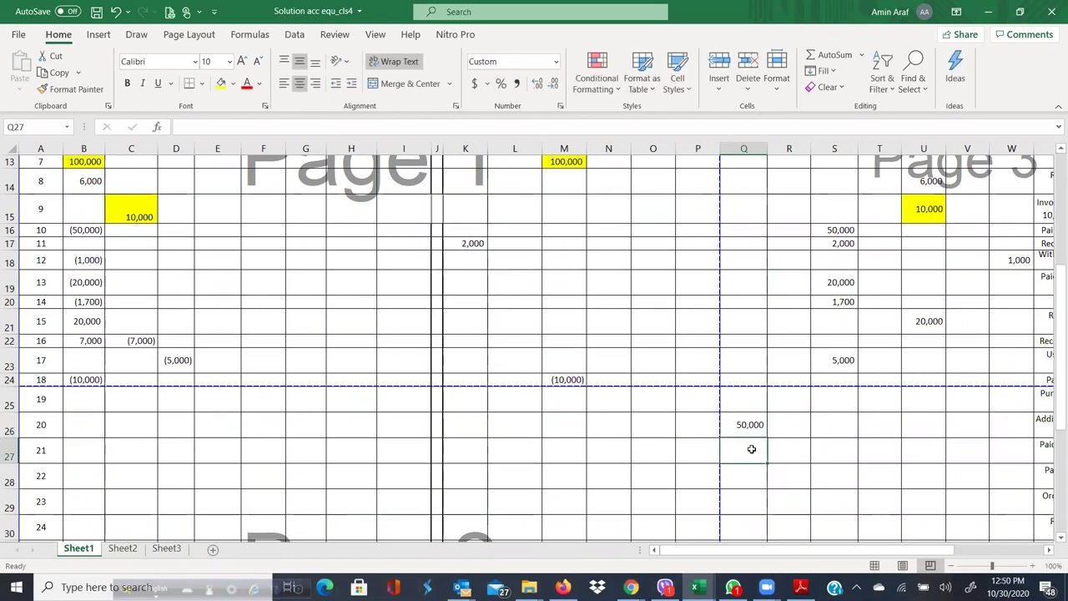
Record 50000 under Cash for transaction 20 in cell B26
left_click(743, 424)
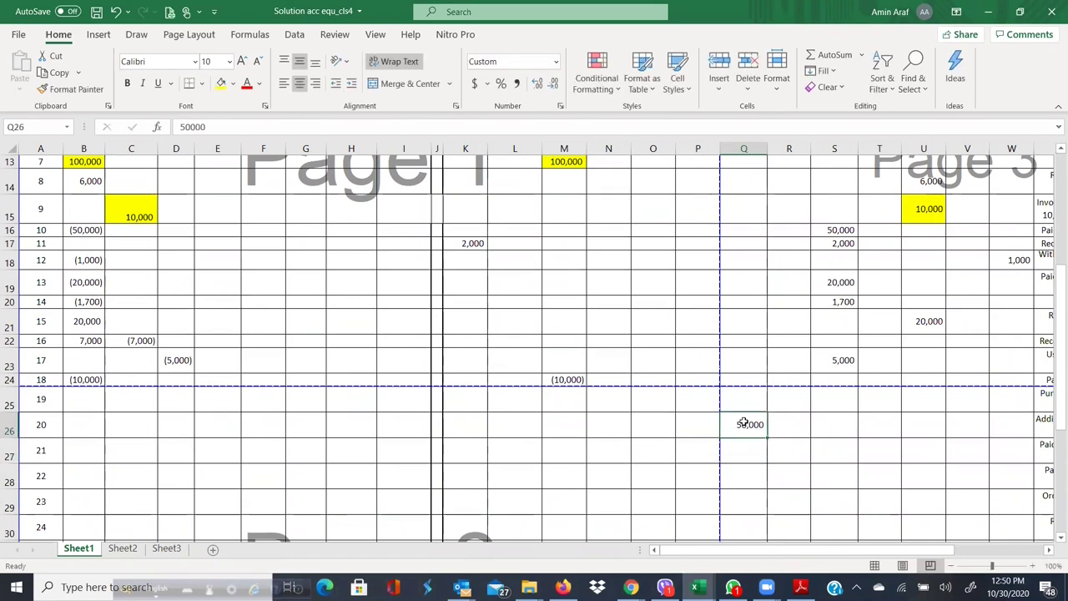
key("Left")
key("Left")
key("Left")
key("Left")
key("Left")
key("Left")
key("Left")
key("Left")
key("Left")
key("Left")
key("Left")
key("Left")
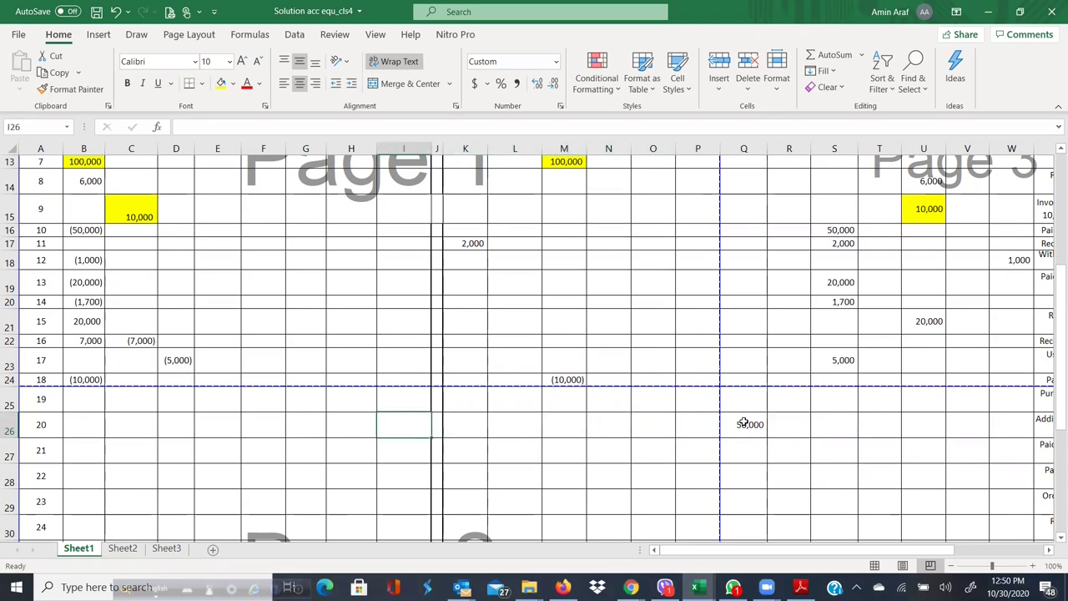
key("Left")
key("Left")
key("Left")
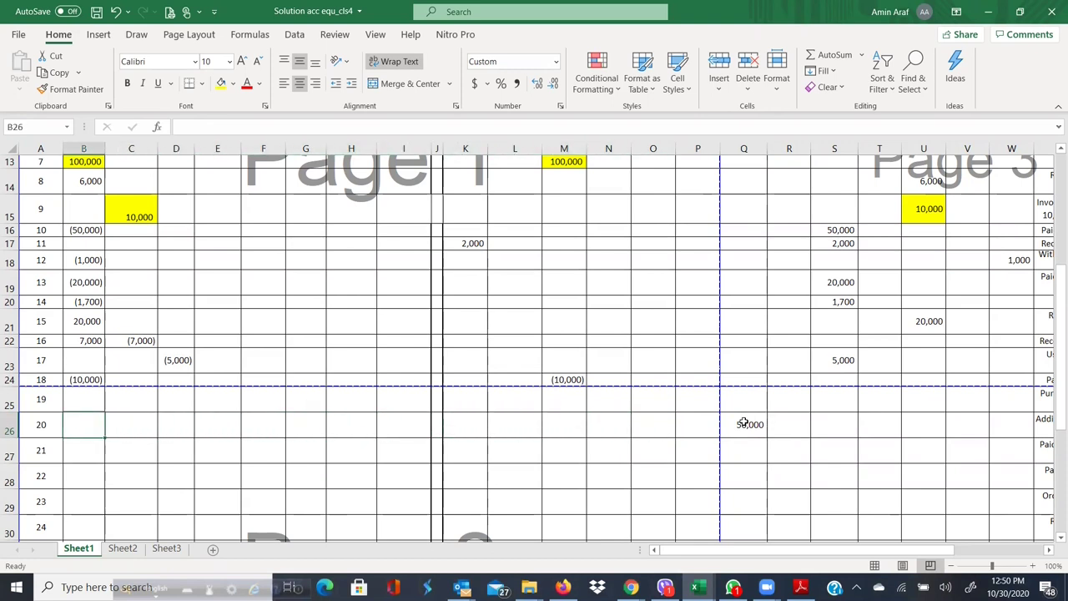
type("50000")
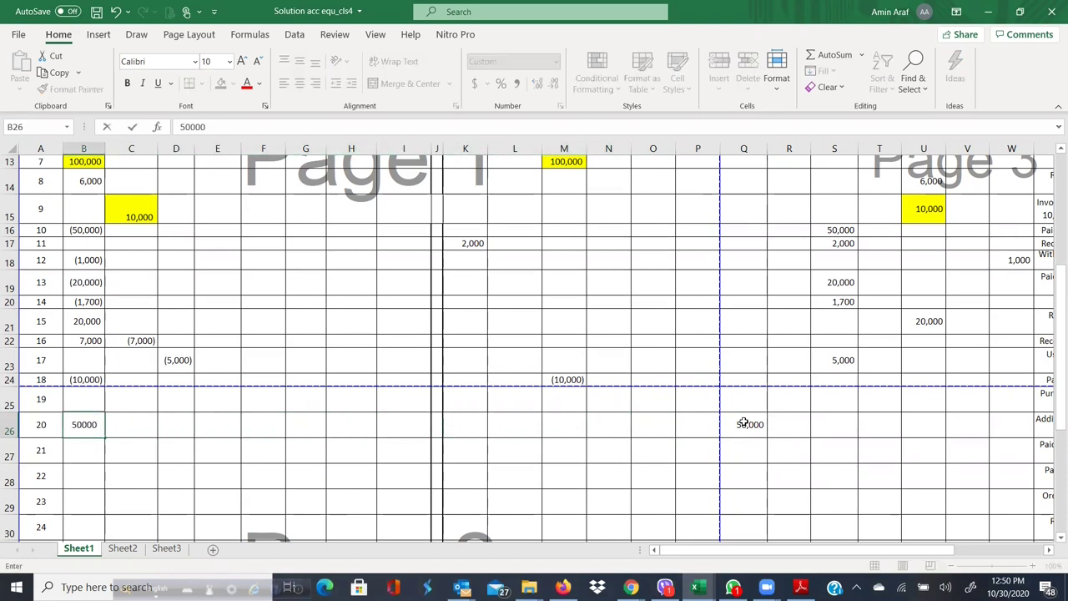
key("Return")
Read the transactions from number 21 onward in the Adobe Reader PDF and return to the Excel worksheet
key("alt+Tab")
scroll(410, 388, "down", 1)
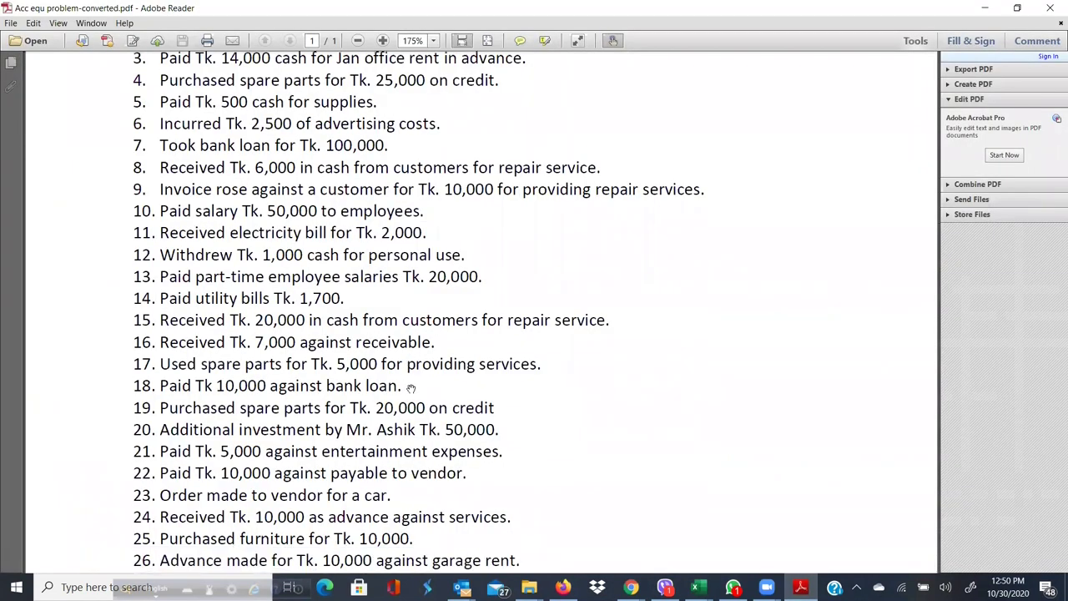
scroll(410, 388, "down", 2)
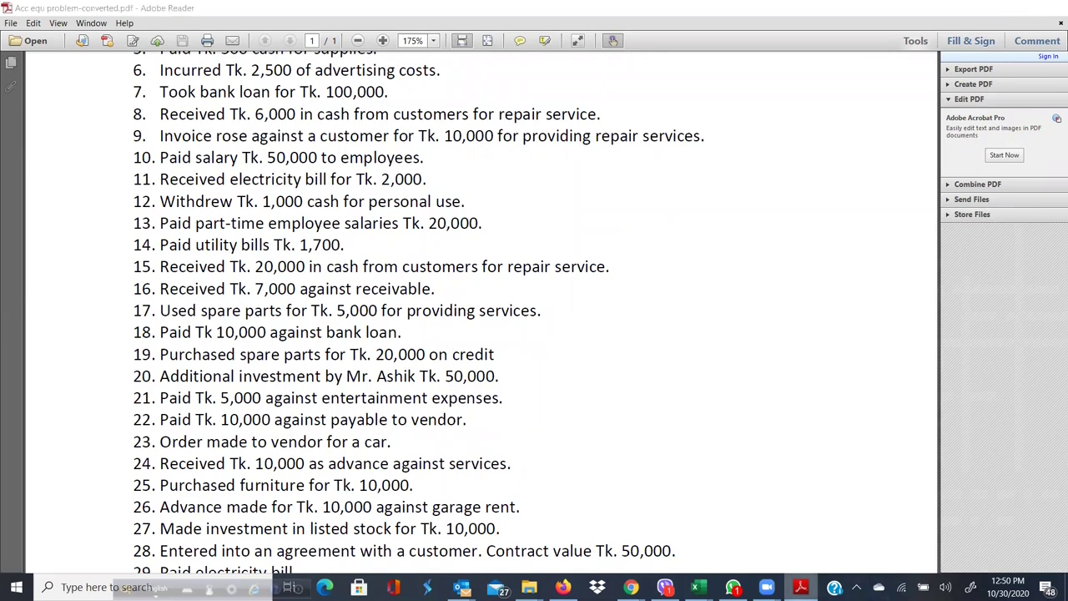
left_click(699, 586)
Highlight transaction 23's car order description in cell X29 in yellow
scroll(275, 325, "up", 4)
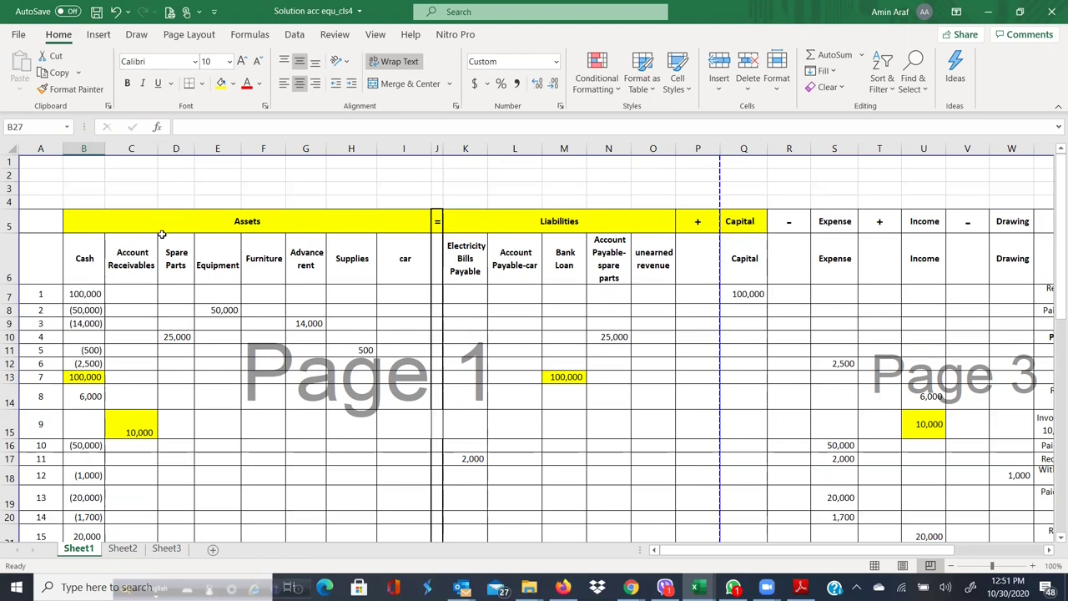
scroll(204, 234, "down", 4)
scroll(203, 234, "down", 3)
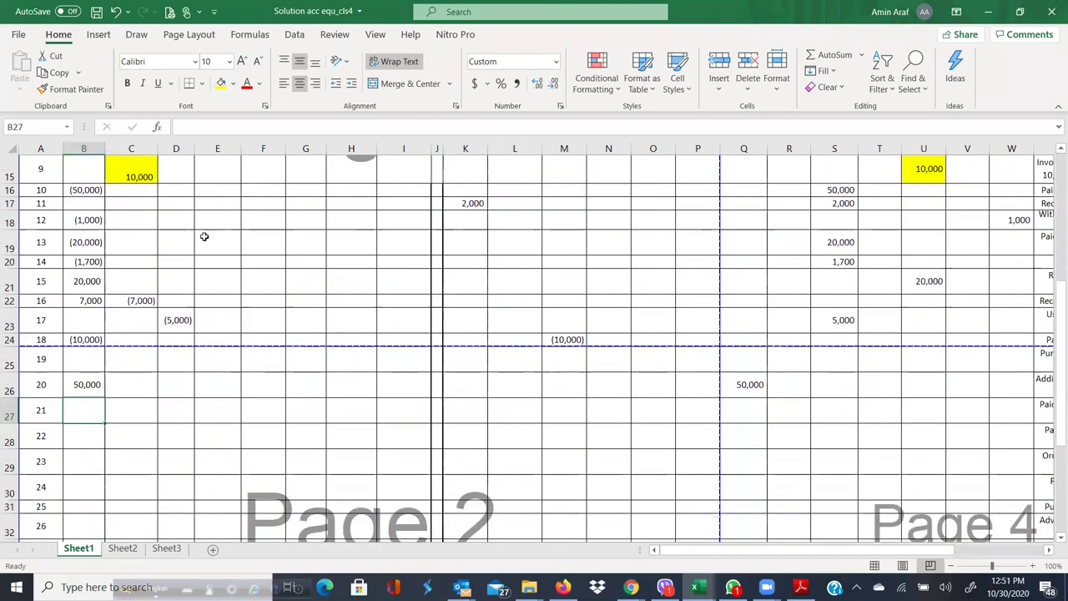
left_click(81, 327)
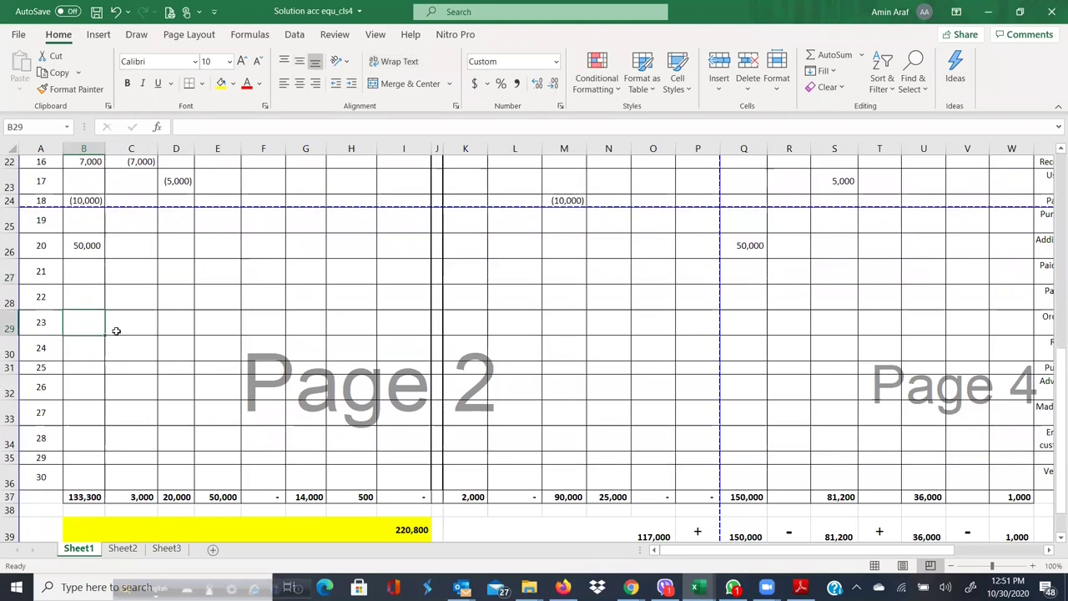
key("Right")
key("Right")
key("Right")
key("Right")
key("Right")
key("Right")
key("Right")
key("Right")
key("Right")
key("Right")
key("Right")
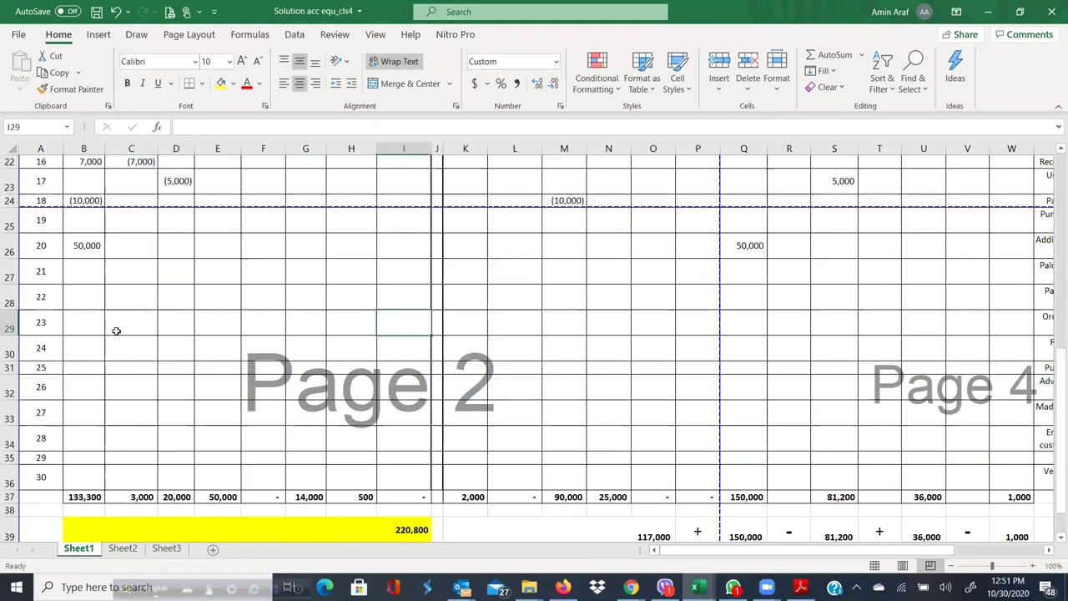
key("Right")
key("Right")
key("Right")
key("Right")
key("Right")
key("Right")
key("Right")
key("Right")
key("Right")
key("Right")
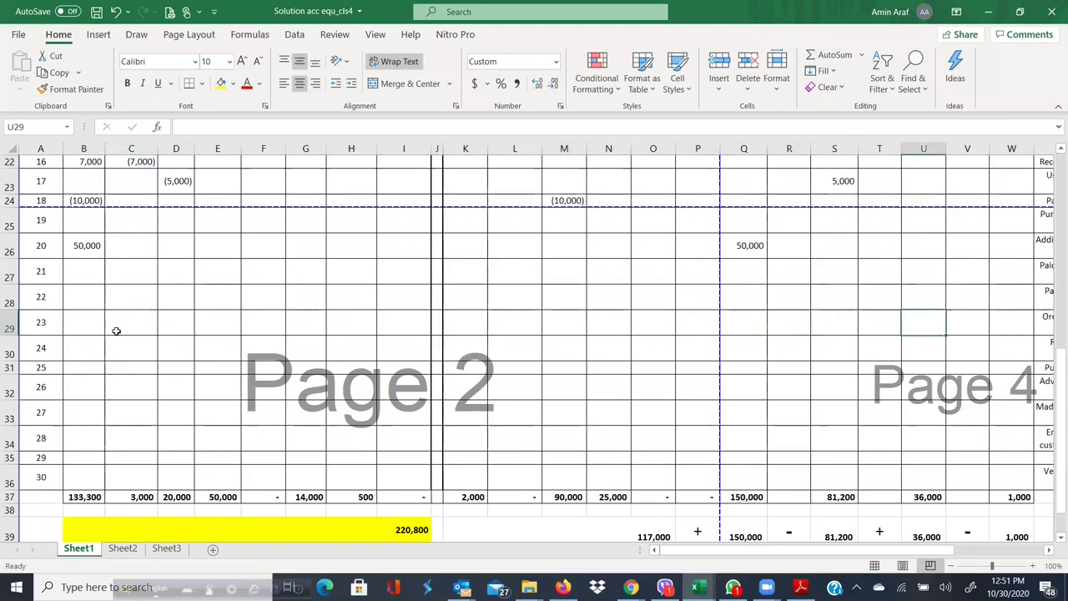
key("Right")
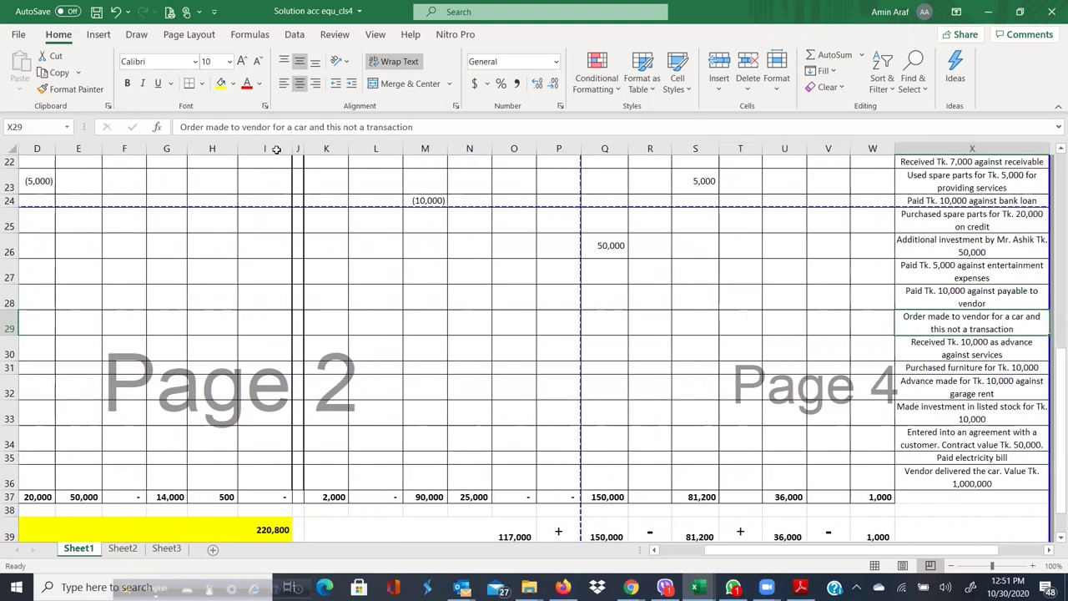
left_click(220, 82)
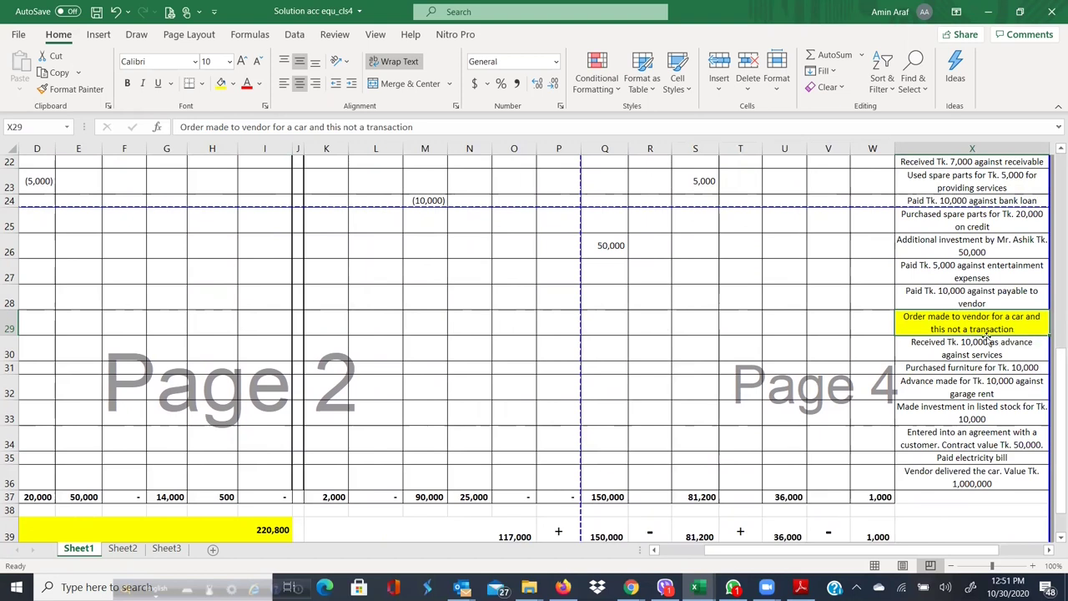
Consult transaction 27 in the Adobe Reader PDF and record -10000 under Cash in cell B33 of the Excel worksheet
key("alt+Tab")
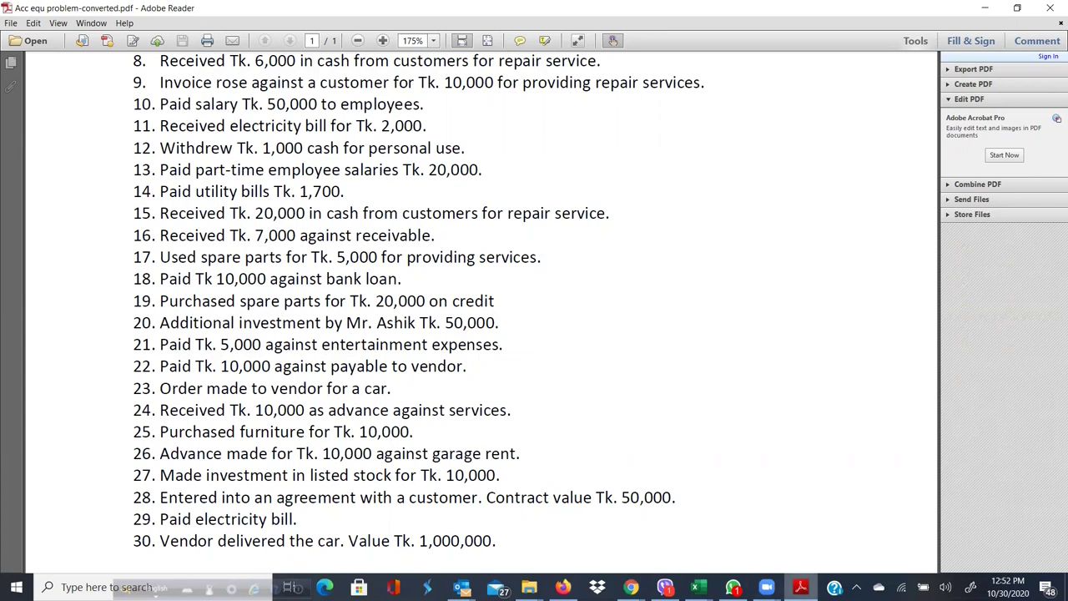
key("alt+Tab")
left_click_drag(818, 550, 769, 538)
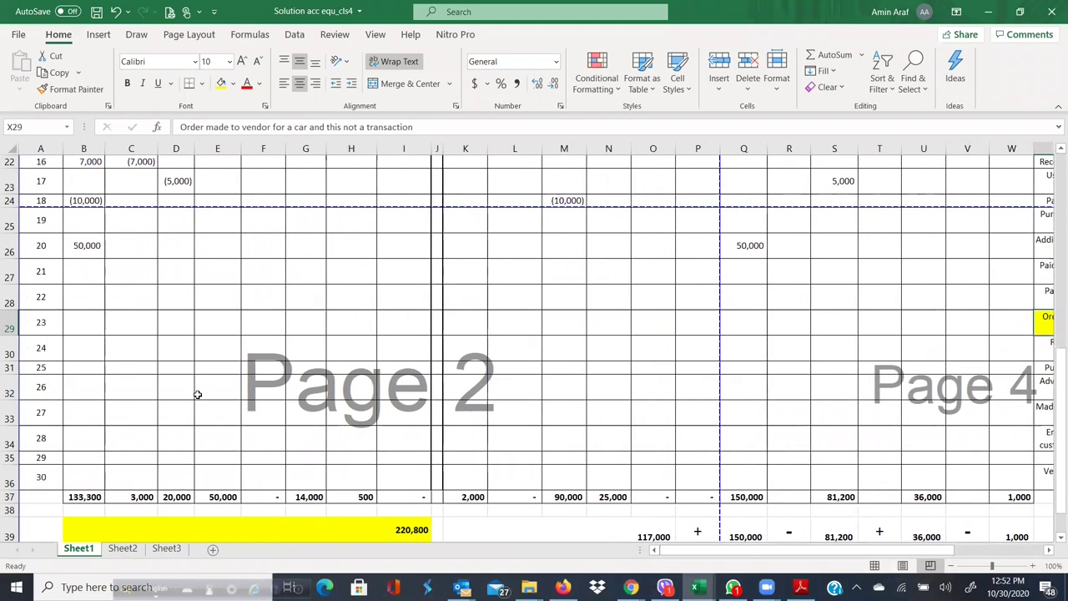
left_click(90, 419)
type("-")
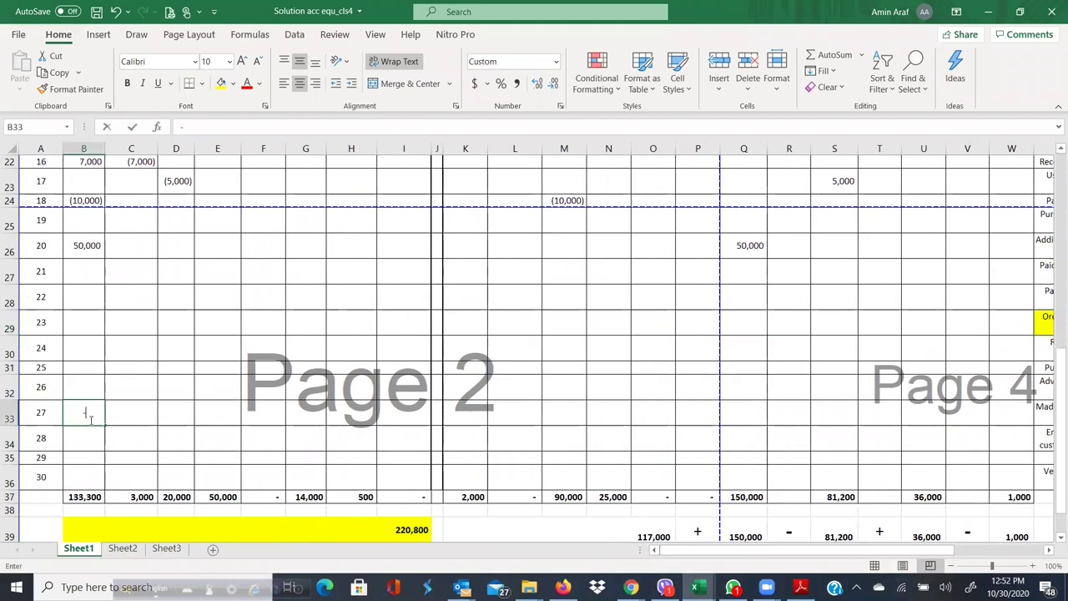
type("10000")
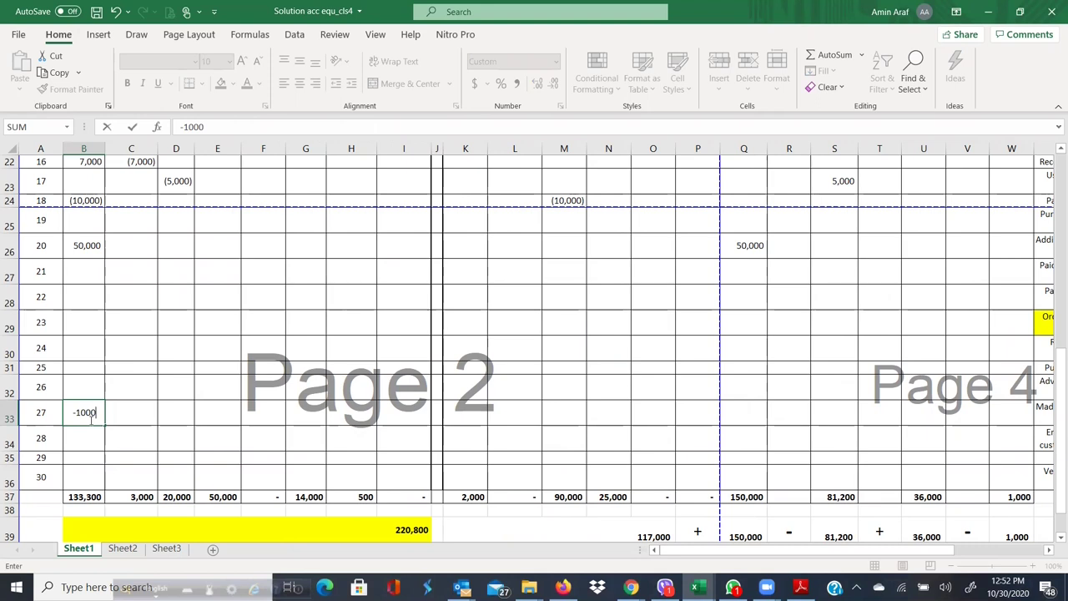
key("Return")
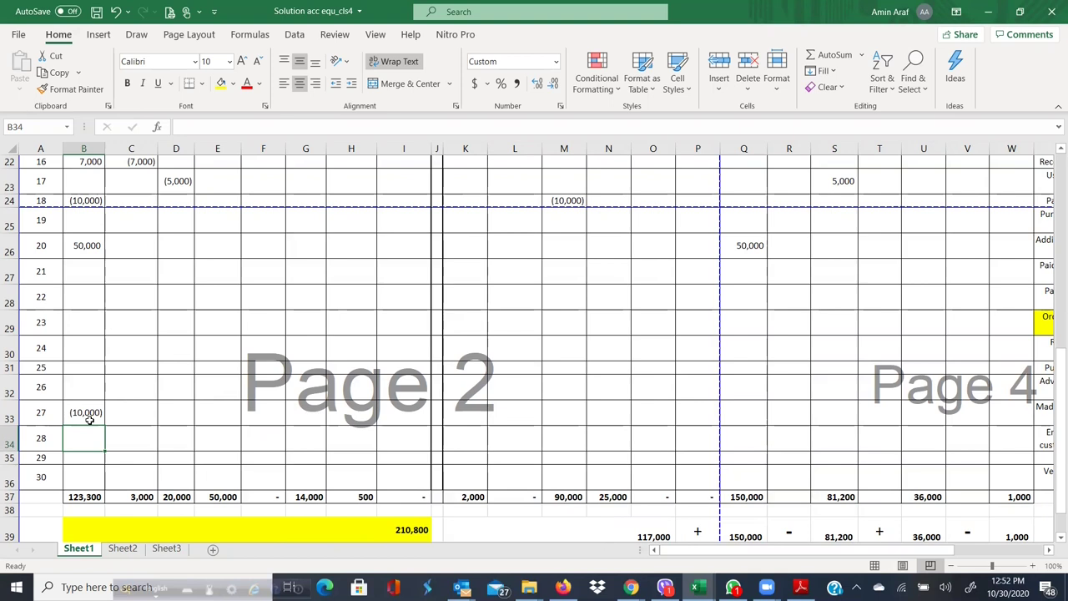
Rename the Furniture asset column header in cell F6 as Investment
left_click(89, 419)
key("Right")
key("Right")
key("Right")
key("Right")
key("Right")
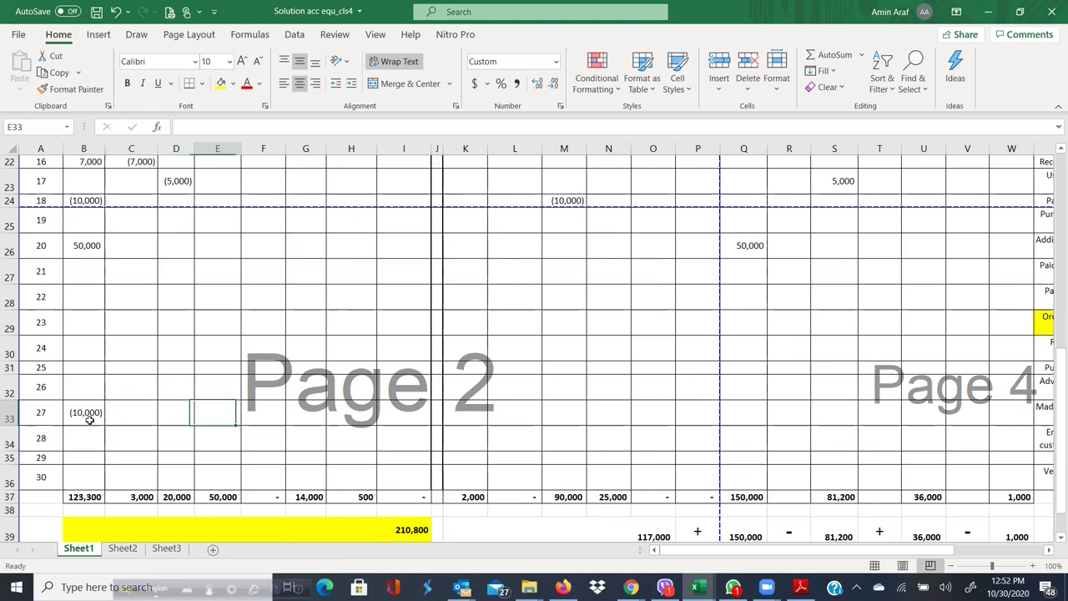
key("Right")
key("Right")
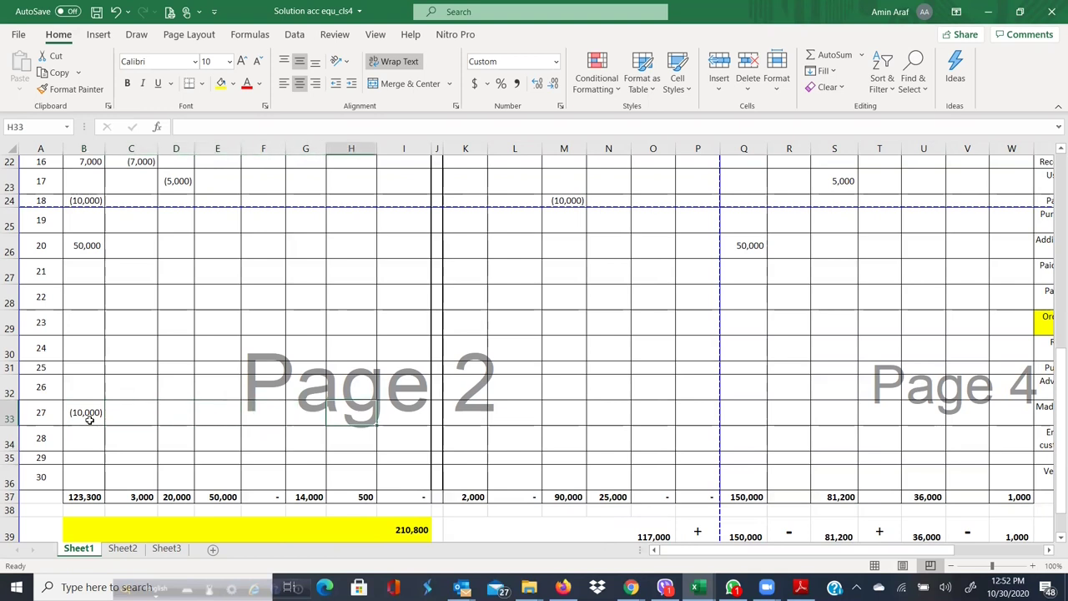
key("Up")
key("Up")
key("Up")
key("Up")
key("Up")
key("Up")
key("Up")
key("Up")
key("Up")
key("Up")
key("Up")
key("Up")
key("Up")
key("Up")
key("Up")
key("Up")
key("Up")
key("Up")
key("Up")
key("Up")
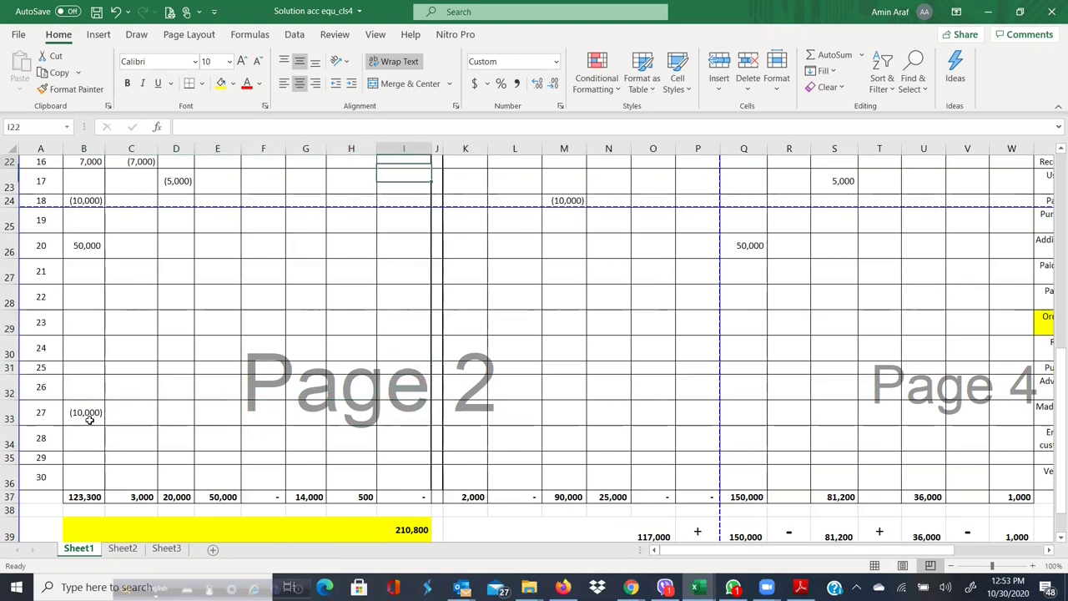
key("Up")
key("Up")
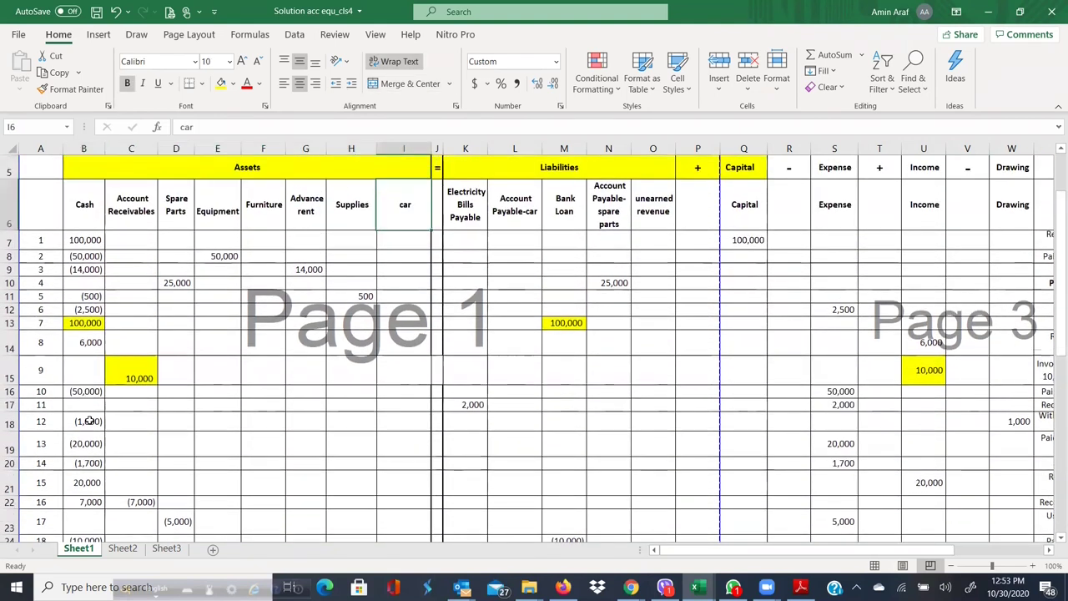
key("Left")
key("Right")
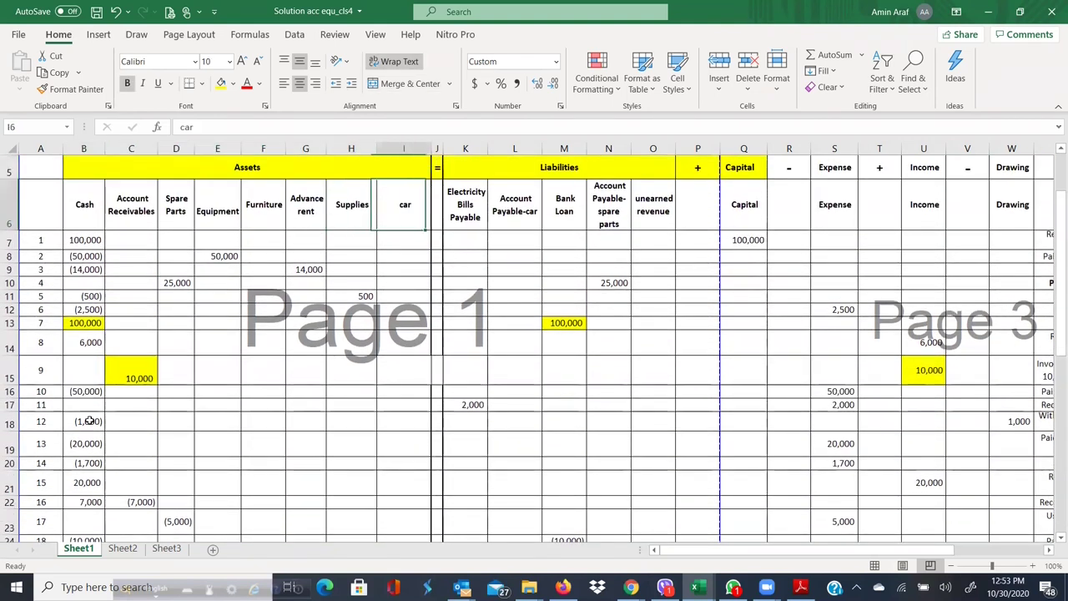
key("Left")
key("Left")
key("Left")
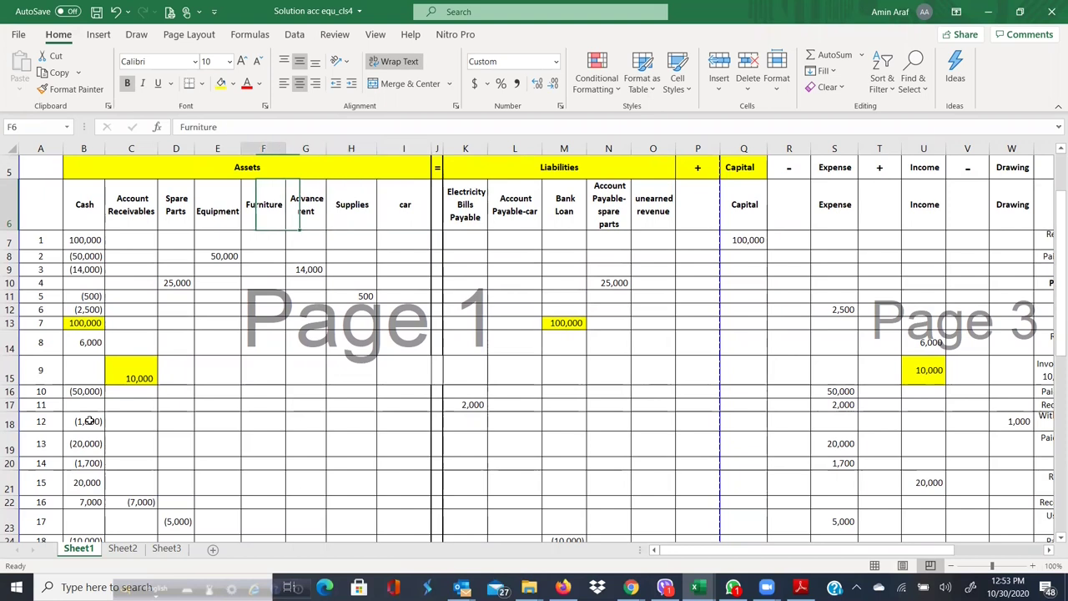
type("In")
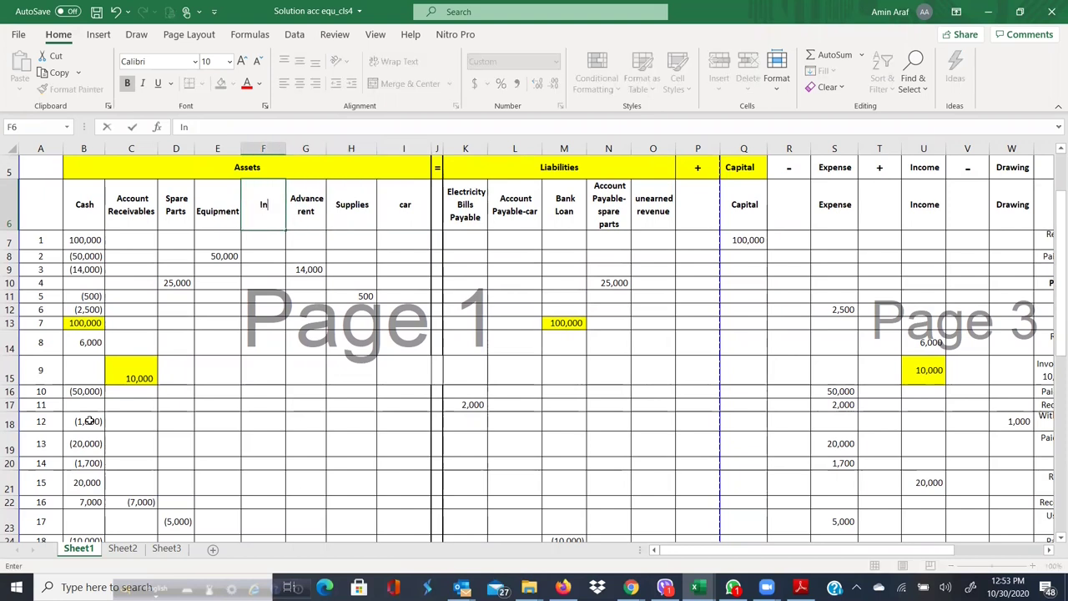
type("vestment")
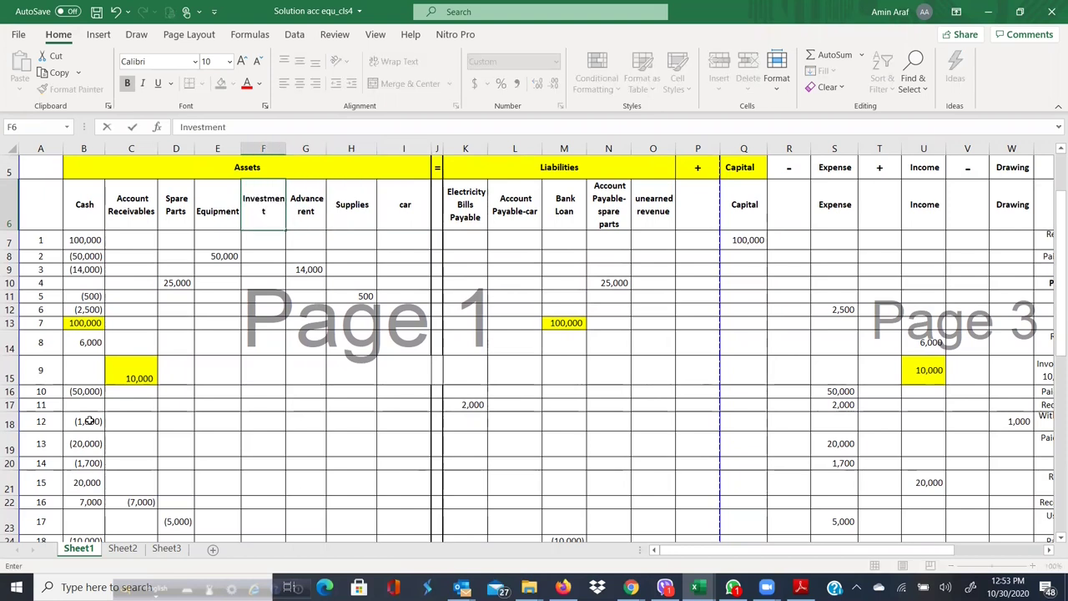
key("Return")
Record 10000 under Investment for transaction 27 in cell F33
key("Return")
key("Down")
key("Down")
key("Down")
key("Down")
key("Down")
key("Down")
key("Down")
key("Down")
key("Down")
key("Down")
key("Down")
key("Down")
key("Down")
key("Down")
key("Down")
key("Down")
key("Down")
key("Down")
key("Down")
key("Down")
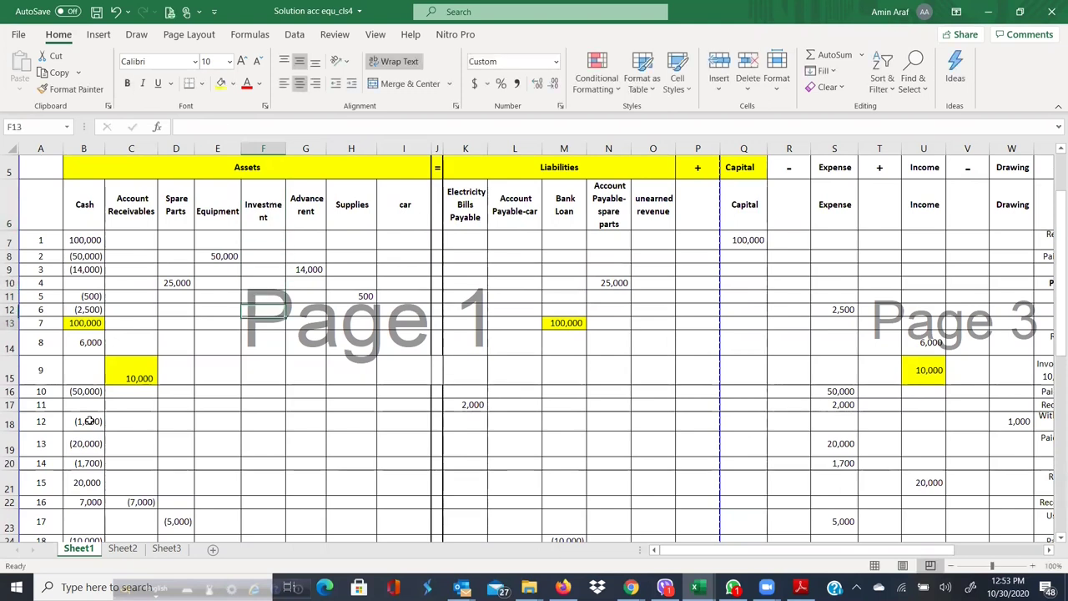
key("Down")
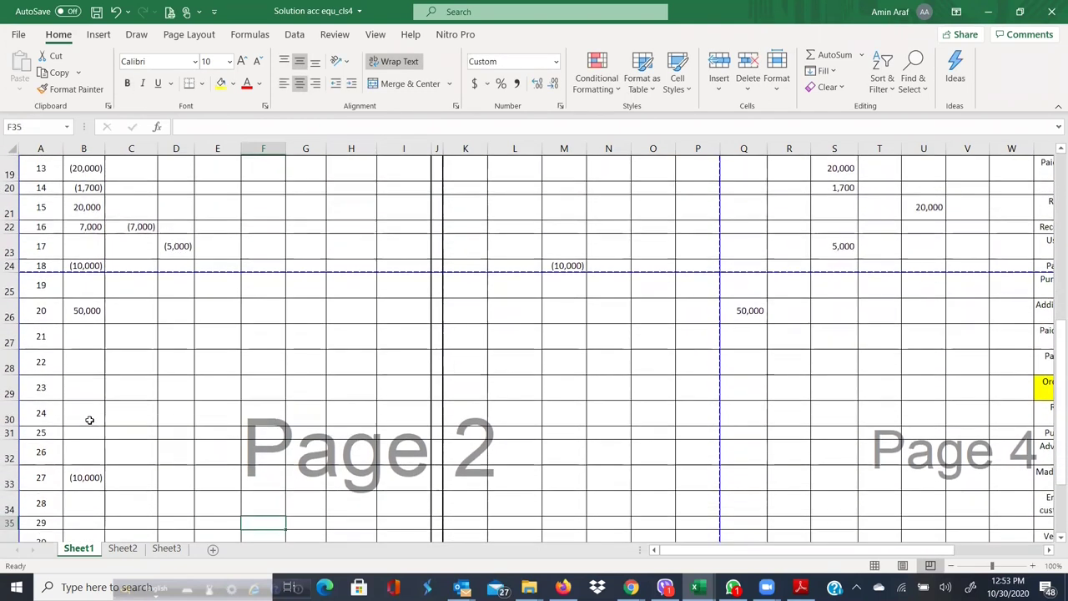
type("10000")
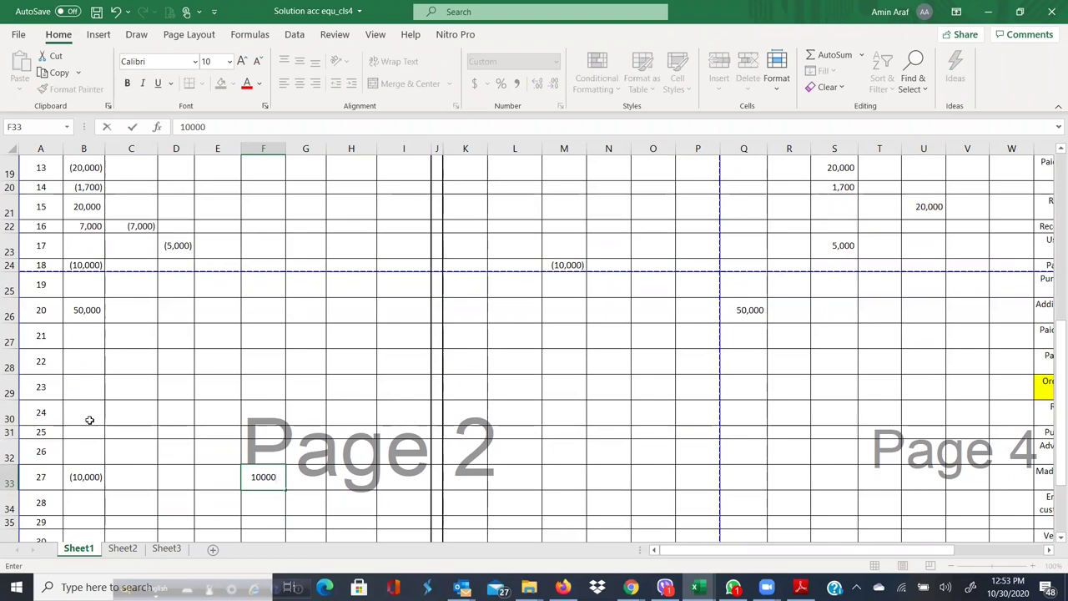
key("Return")
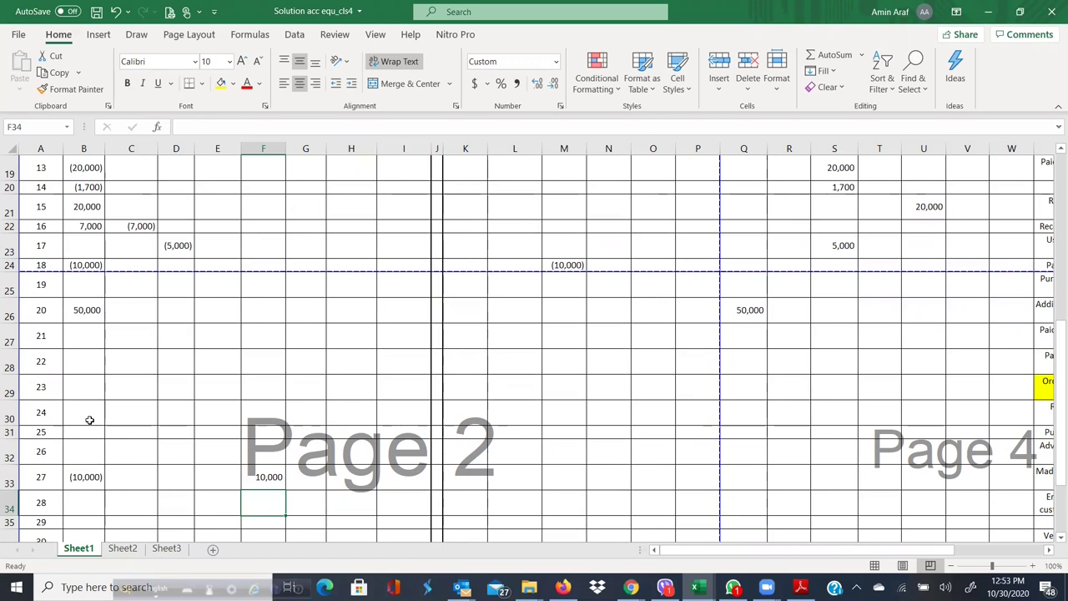
Read transaction 28 in the Adobe Reader PDF, then return to the Excel worksheet and check its headers and column totals
key("alt+Tab")
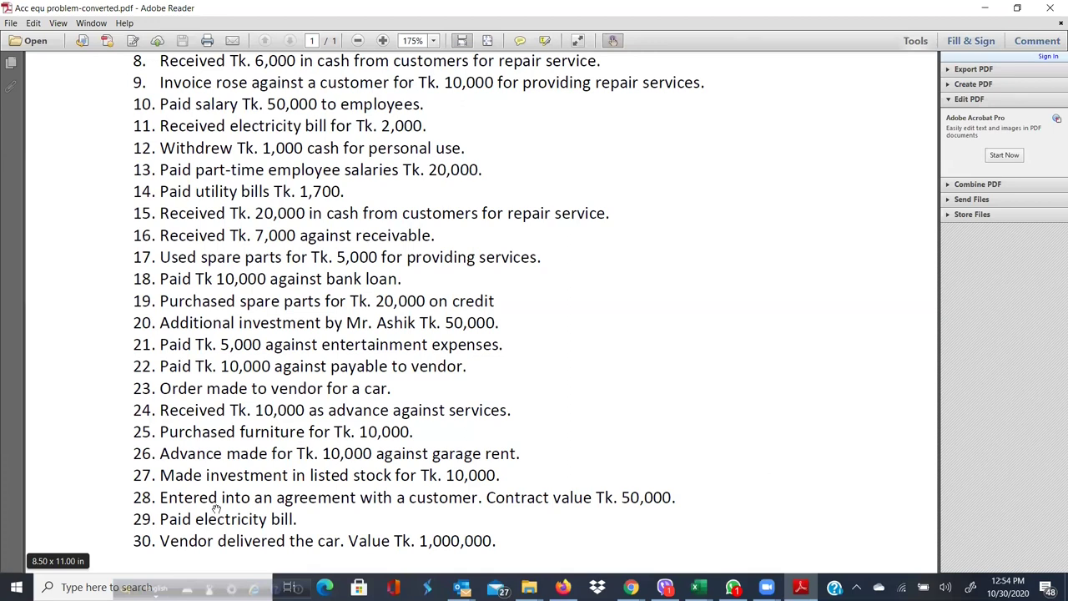
left_click(698, 586)
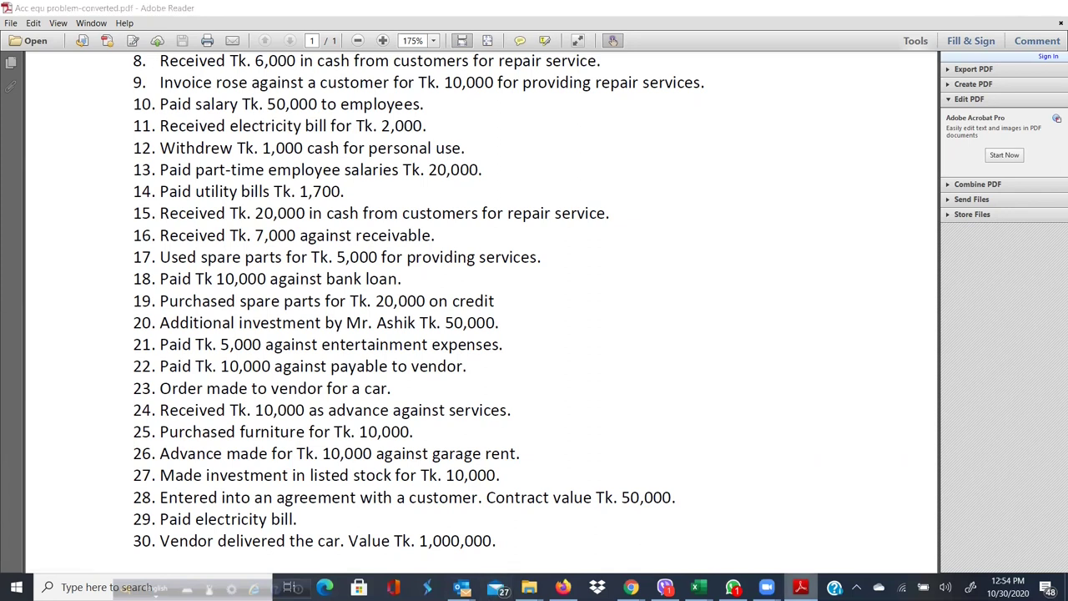
scroll(333, 329, "up", 6)
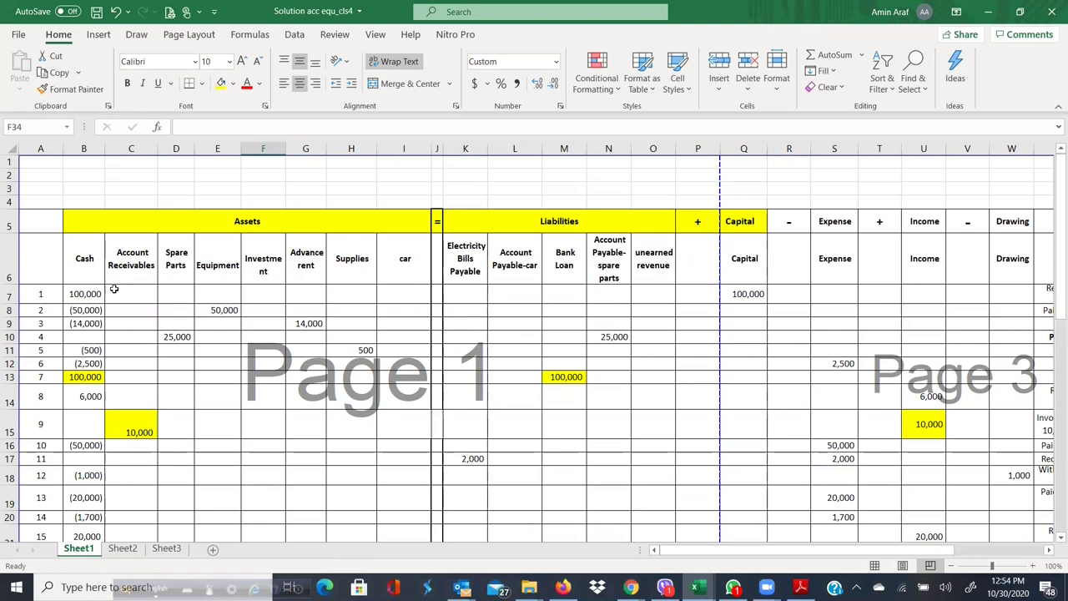
scroll(114, 290, "down", 6)
scroll(113, 290, "down", 2)
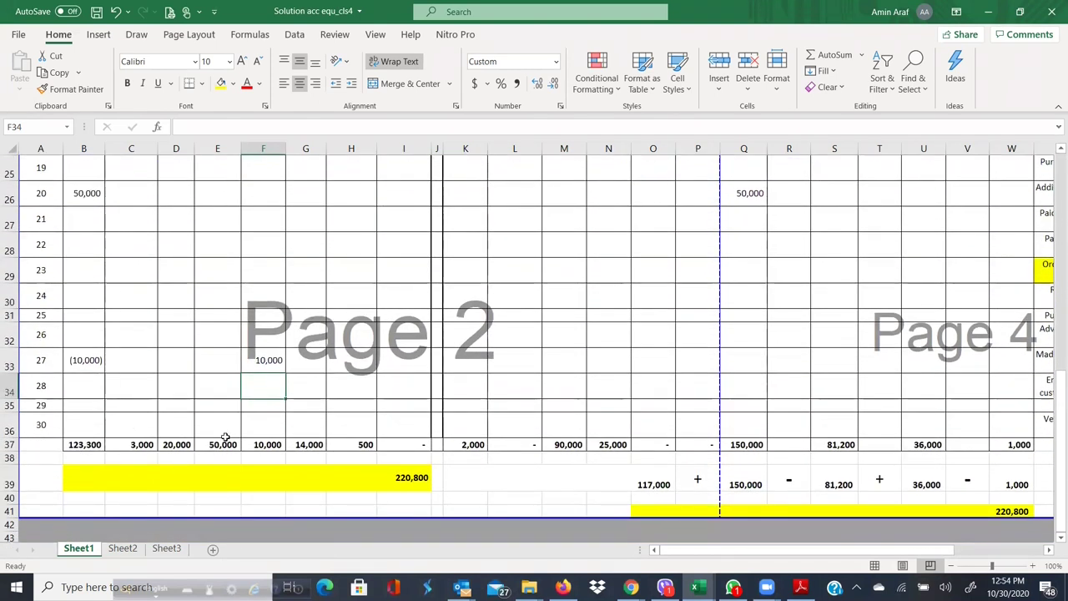
Go along transaction 28's row to its customer agreement description in cell X34
left_click(93, 381)
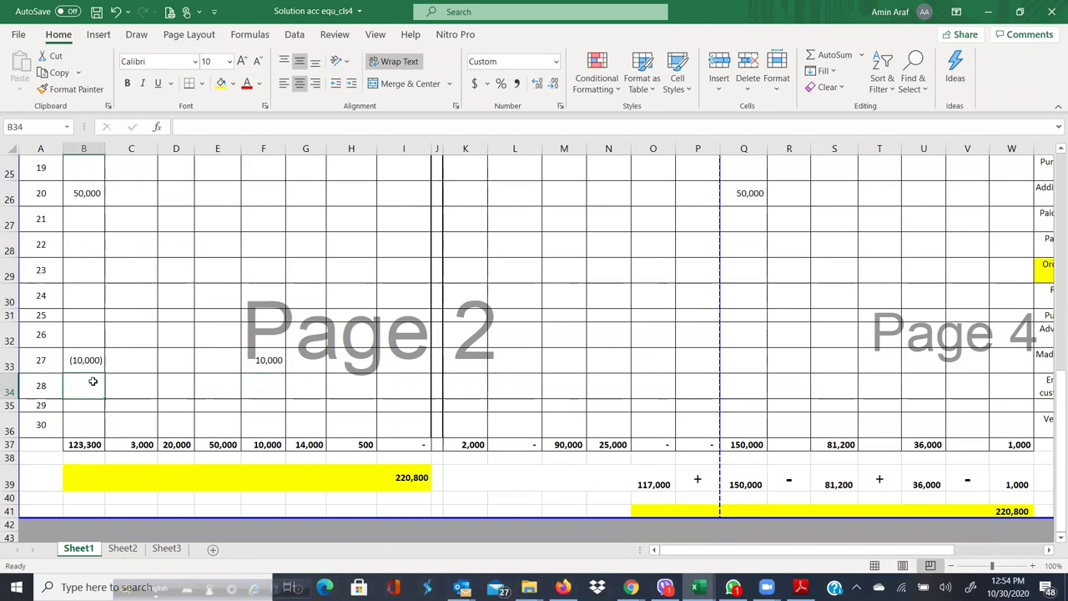
key("Right")
key("Right")
key("Right")
key("Right")
key("Right")
key("Right")
key("Right")
key("Right")
key("Right")
key("Right")
key("Right")
key("Right")
key("Right")
key("Right")
key("Right")
key("Right")
key("Right")
key("Right")
key("Right")
key("Right")
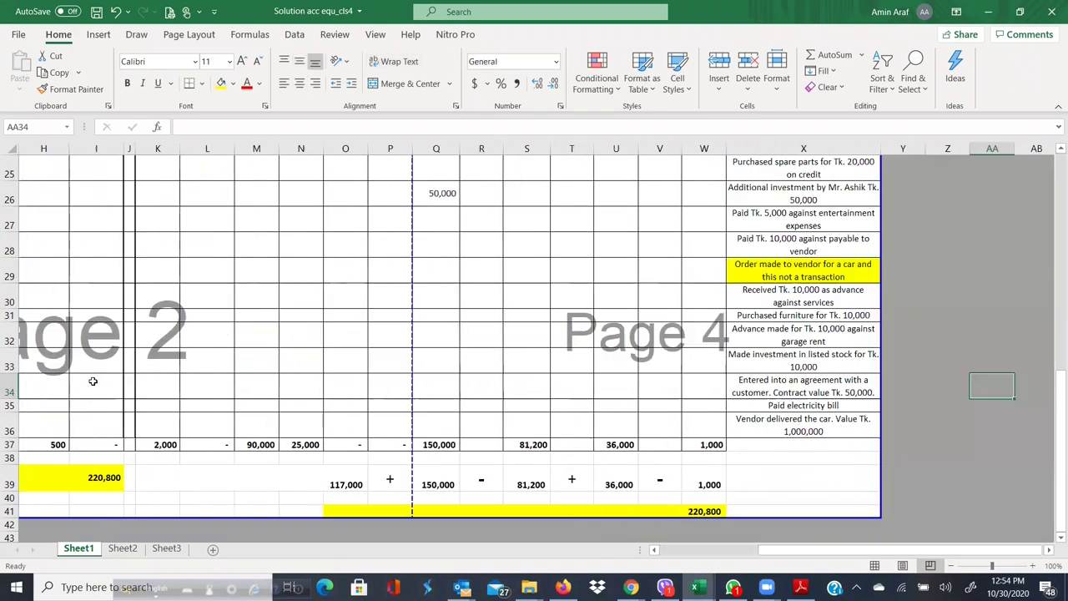
key("Left")
key("Left")
key("Left")
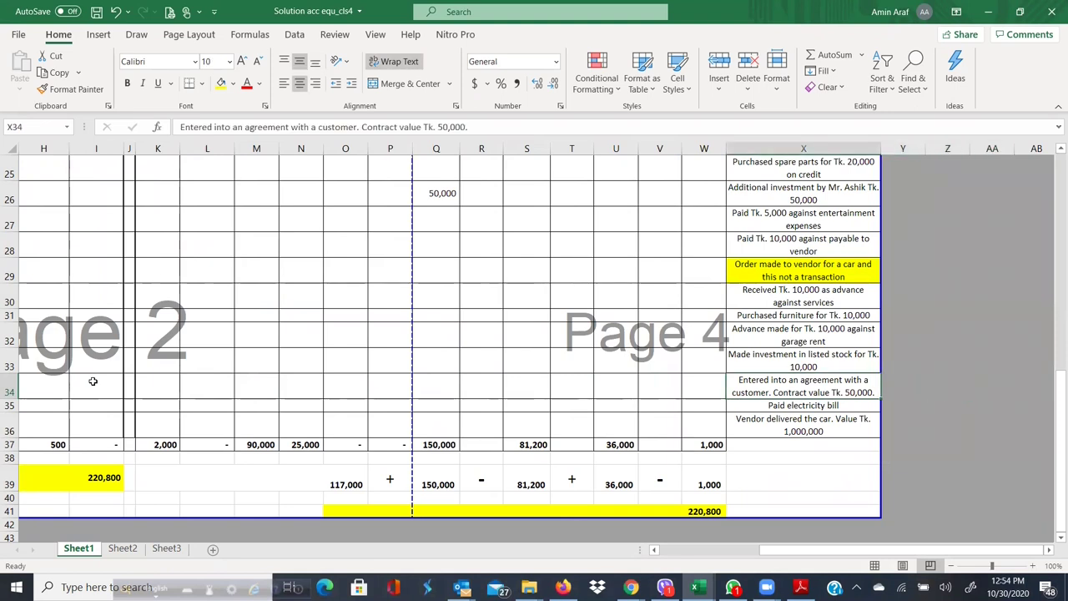
Consult transaction 24 in the Adobe Reader PDF and record 10000 under Cash in cell B30 of the Excel worksheet
key("alt+Tab")
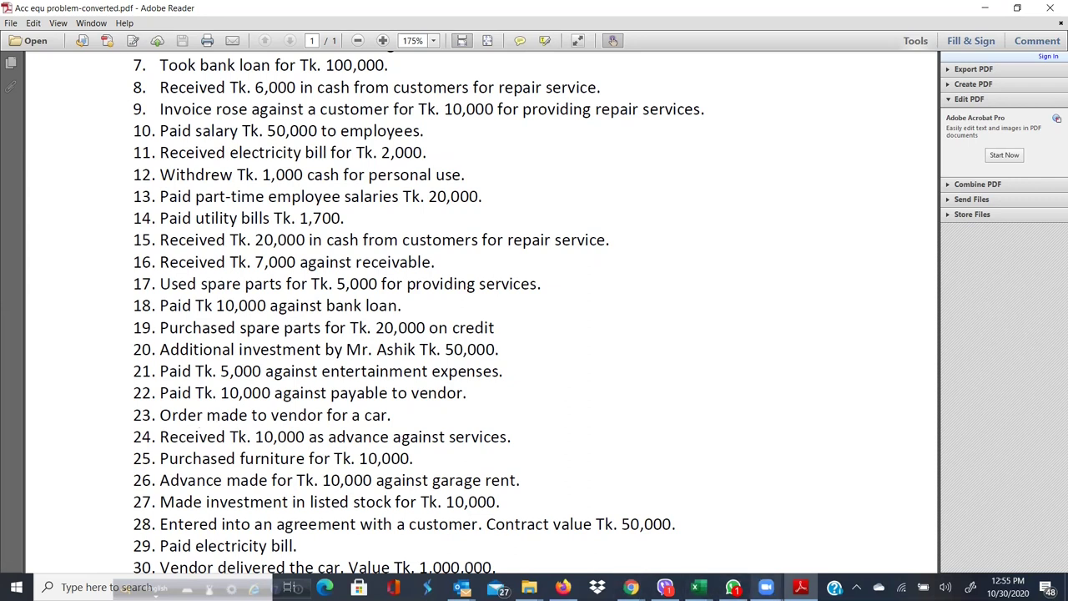
left_click(699, 587)
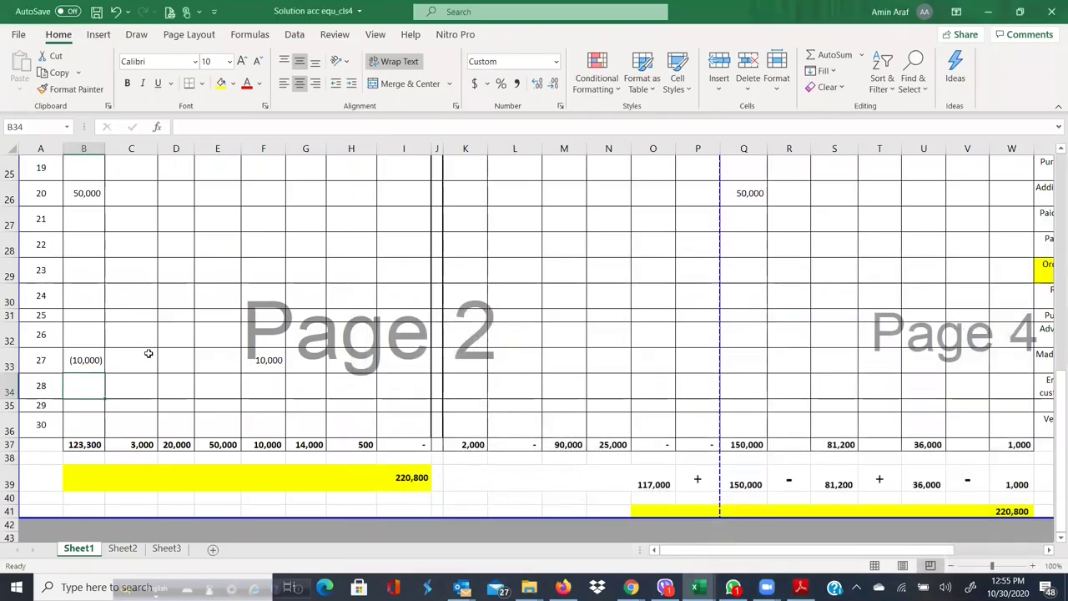
left_click(84, 303)
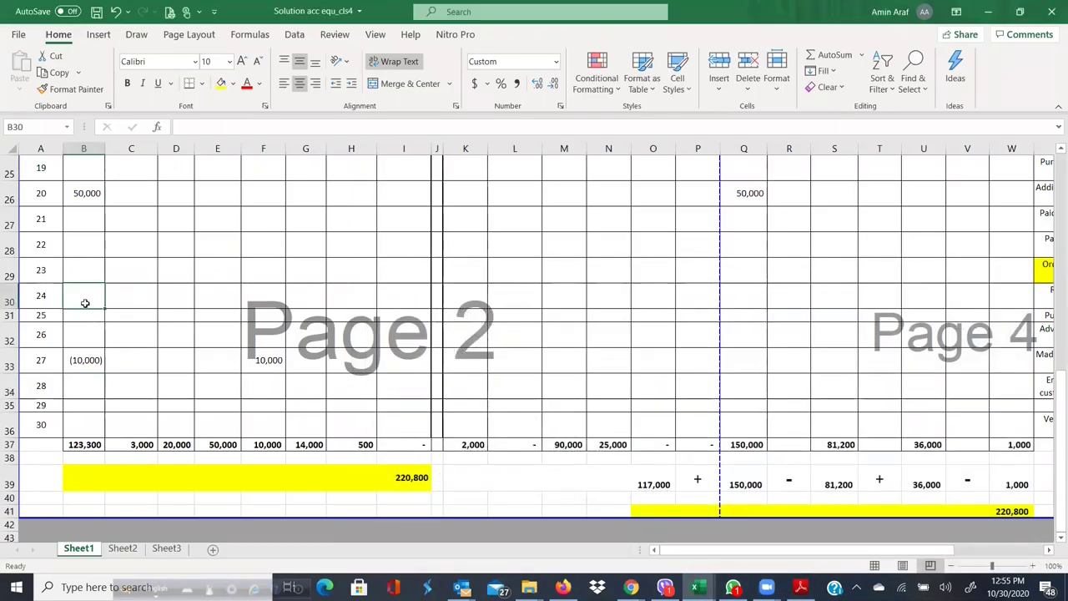
type("10000")
key("Tab")
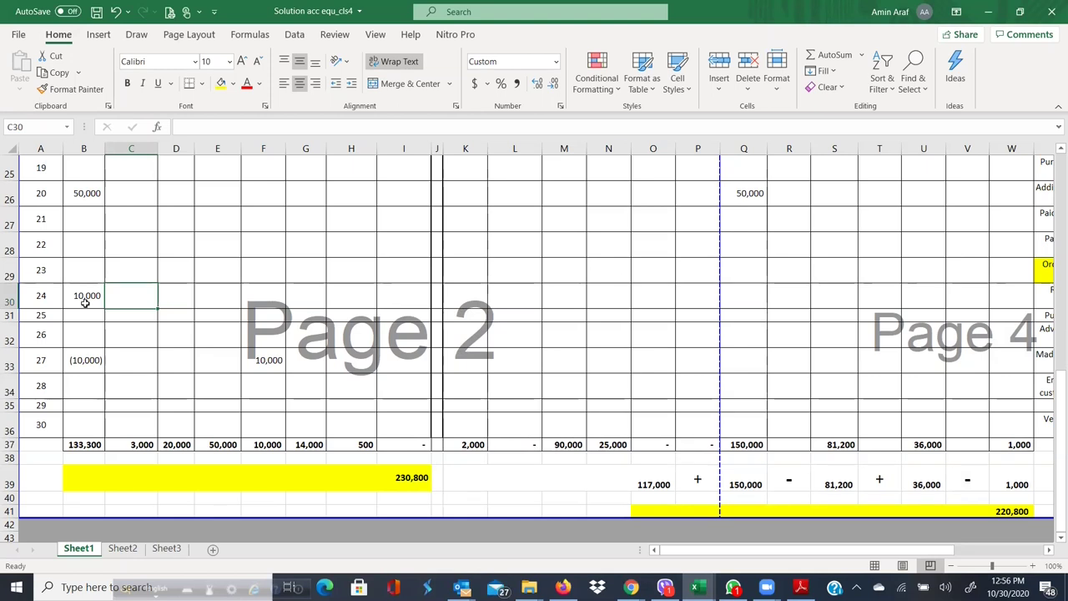
Record 10,000 under unearned revenue for transaction 24 in cell O30 and compare the totals of both sides
key("ctrl+z")
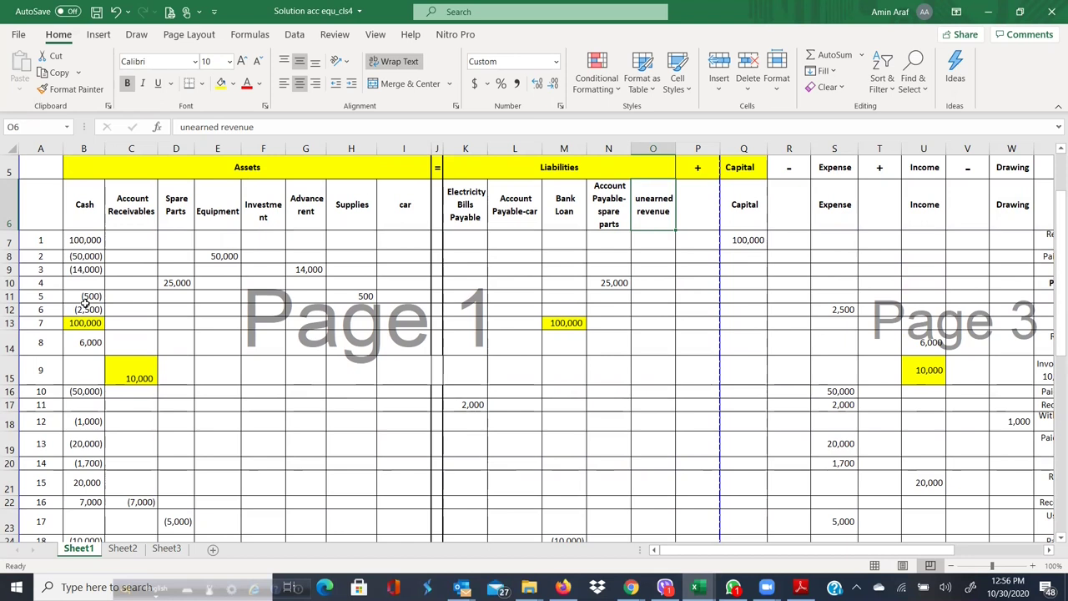
key("Down")
key("Down")
key("Down")
key("Down")
key("Down")
key("Down")
key("Down")
key("Down")
key("Down")
key("Down")
key("Down")
key("Down")
key("Down")
key("Down")
key("Down")
key("Down")
key("Down")
key("Down")
key("Down")
key("Down")
key("Down")
key("Down")
key("Down")
key("Down")
key("Down")
key("Down")
key("Up")
key("Up")
key("Up")
key("Up")
key("Up")
key("Up")
key("Up")
key("Up")
key("Up")
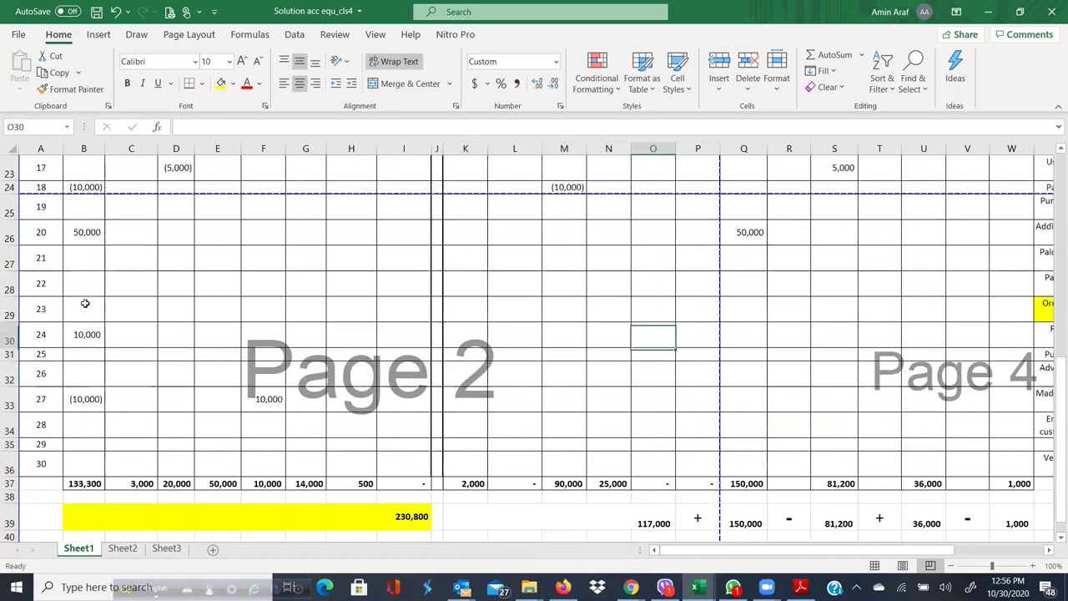
type("10,000")
key("Return")
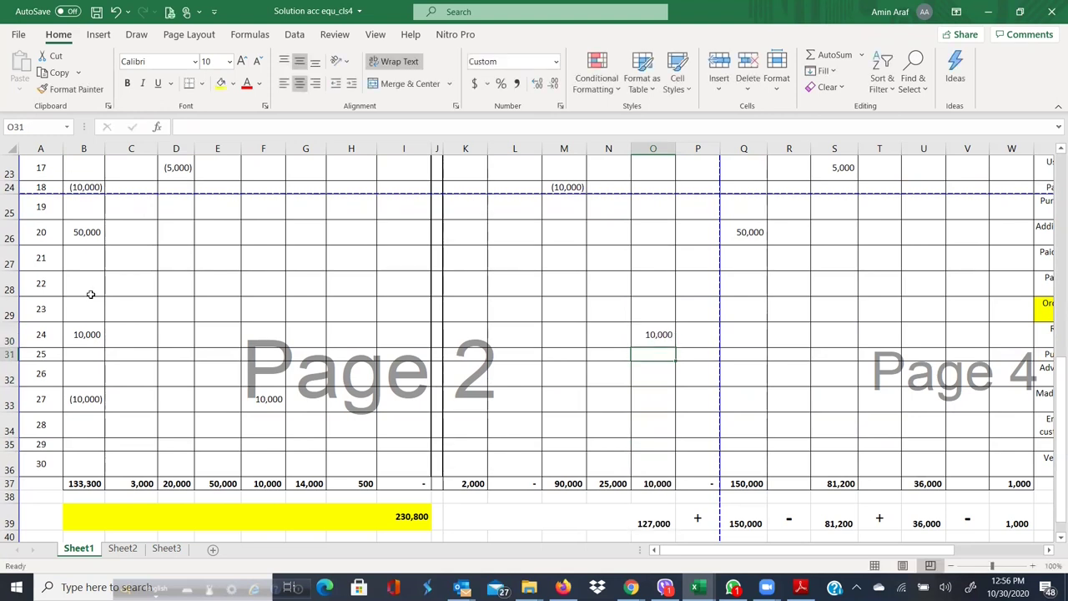
scroll(90, 294, "down", 2)
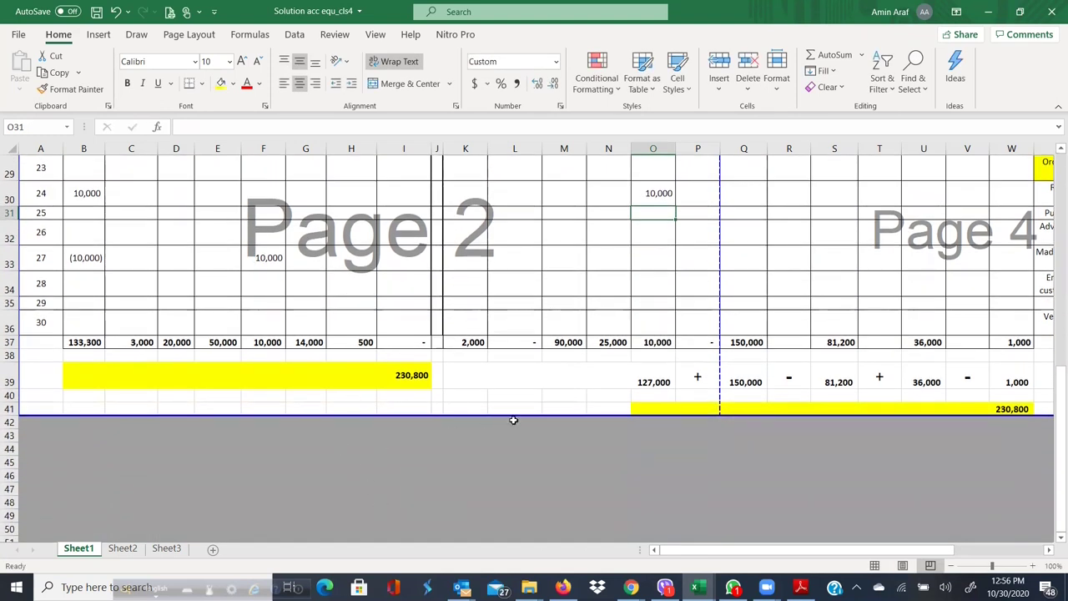
Consult transaction 30 in the Adobe Reader PDF and record 1000000 under car in cell I36 of the Excel worksheet
key("alt+Tab")
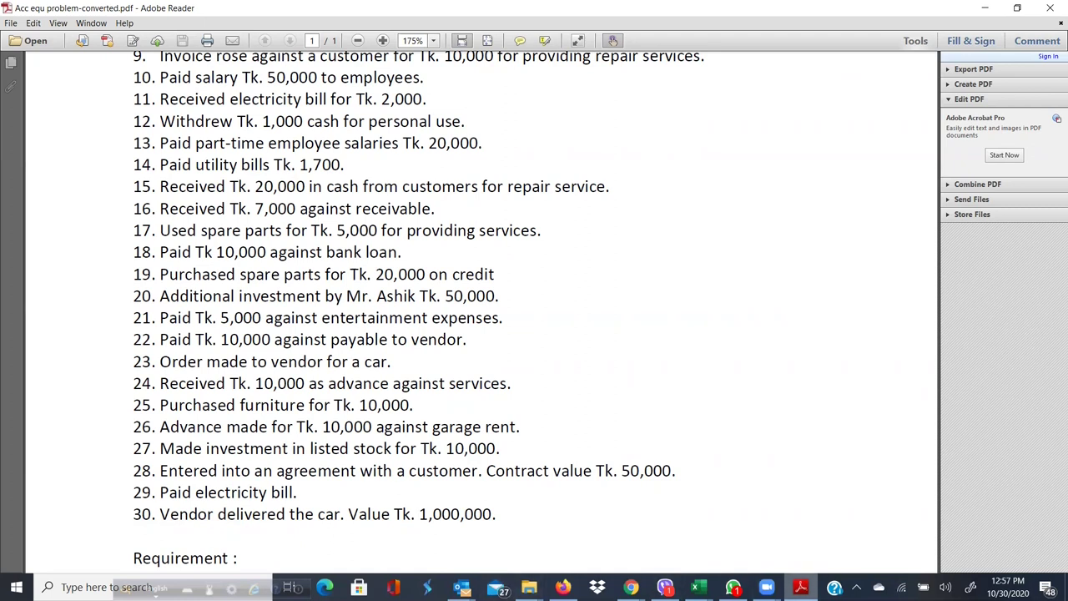
left_click(800, 587)
scroll(478, 498, "up", 10)
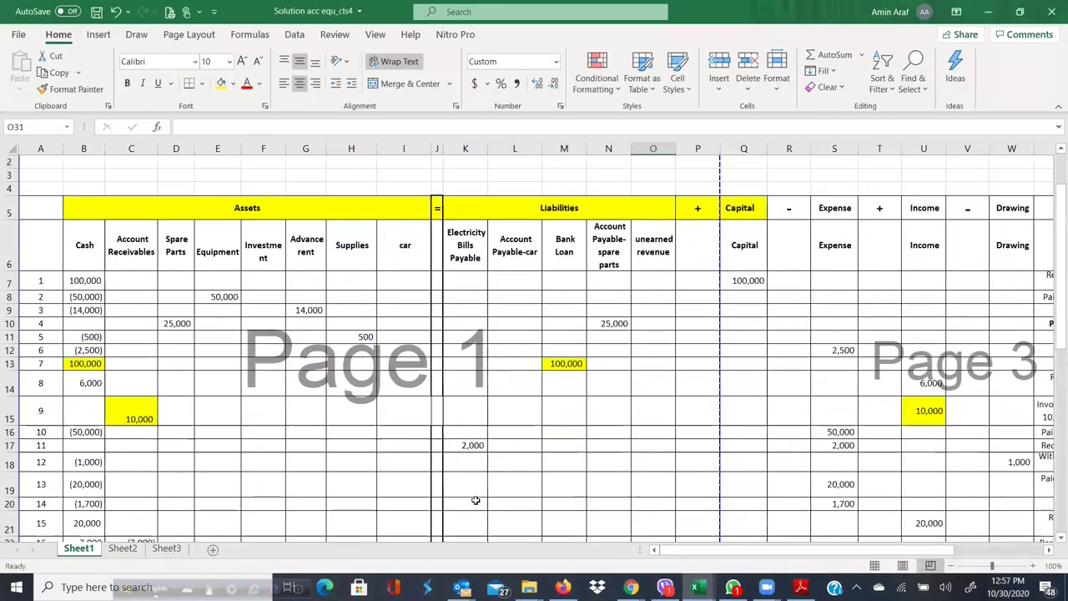
scroll(398, 468, "down", 7)
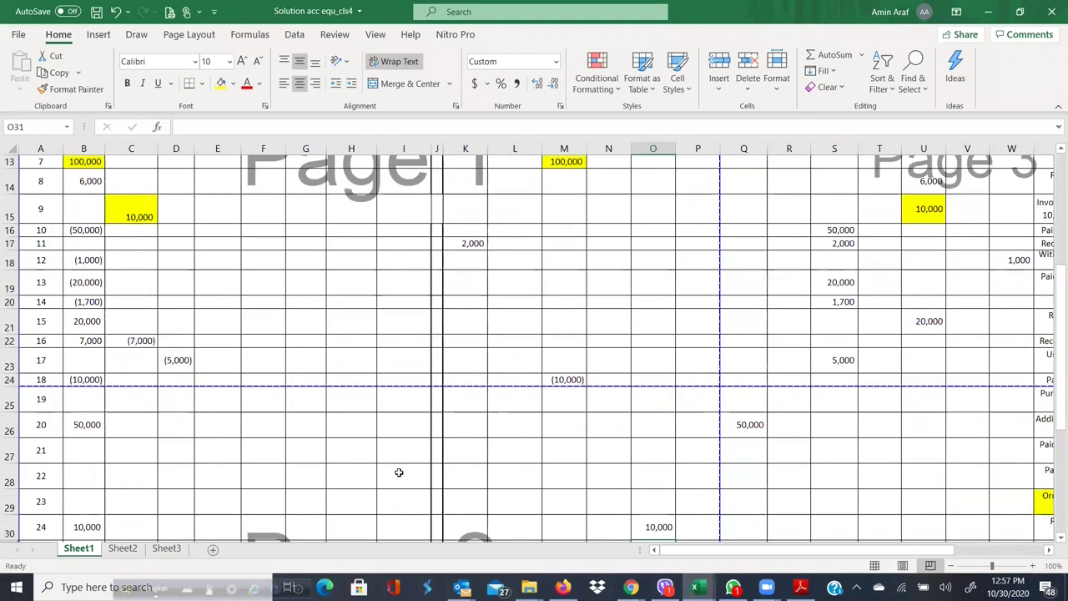
left_click(402, 473)
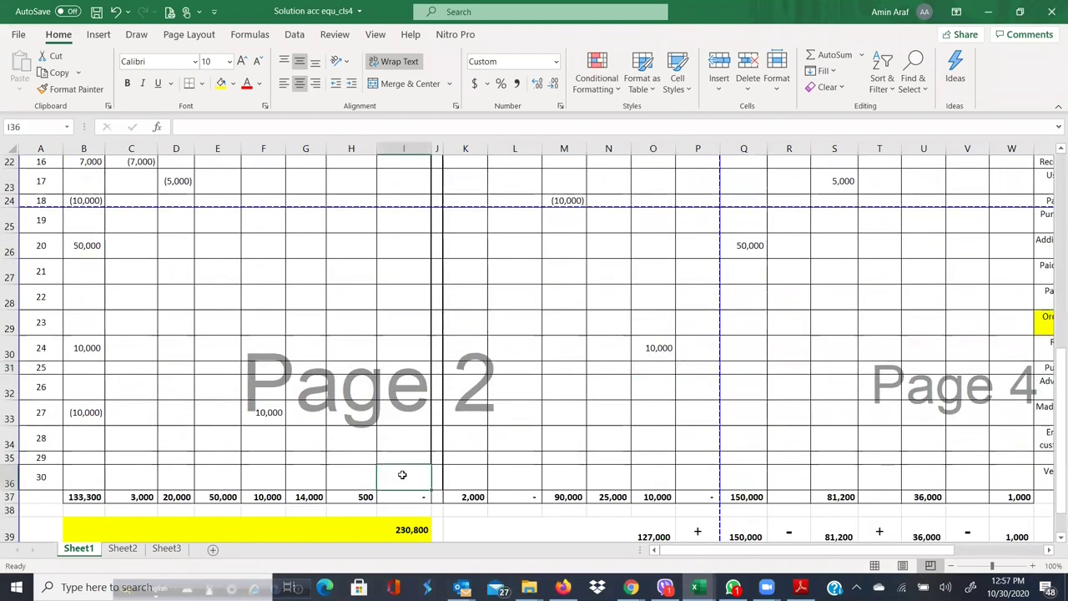
type("1000000")
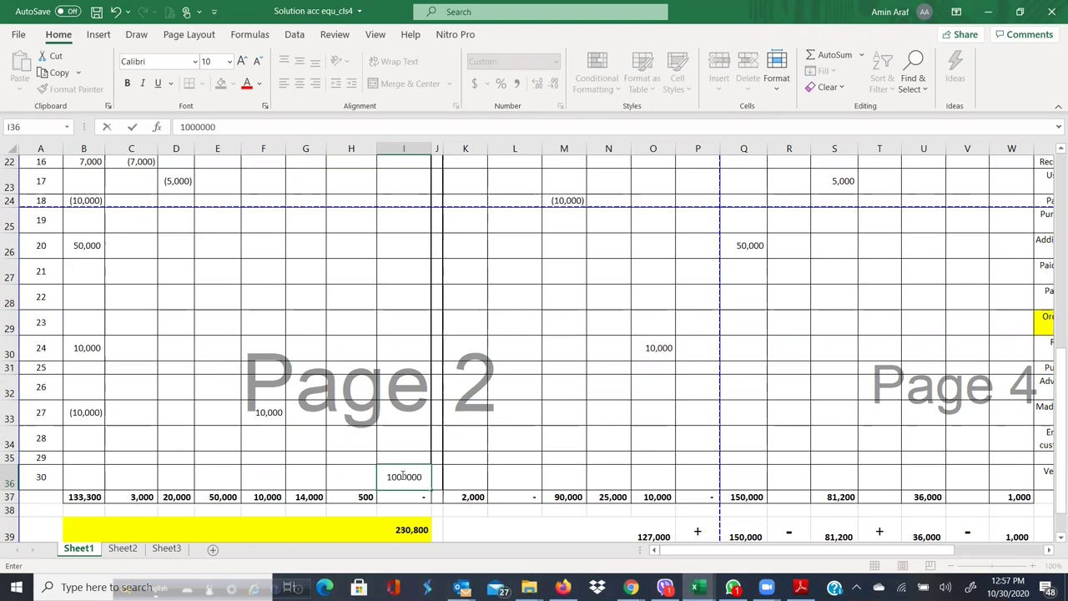
key("Return")
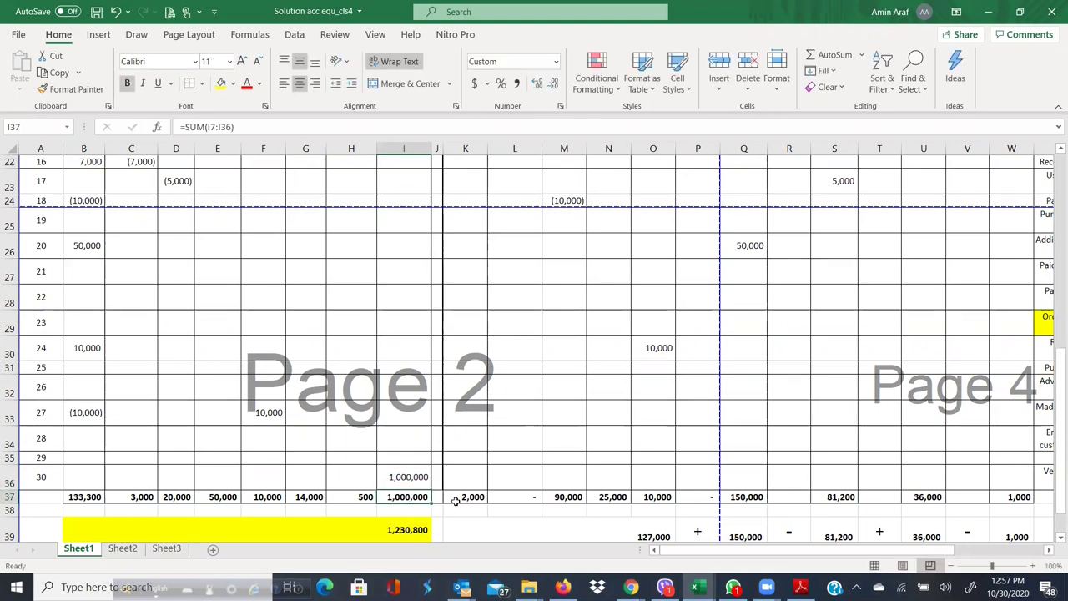
Record 1,000,000 under Account Payable-car for transaction 30 in cell L36 and review the account columns and the totals of both sides
scroll(447, 472, "up", 2)
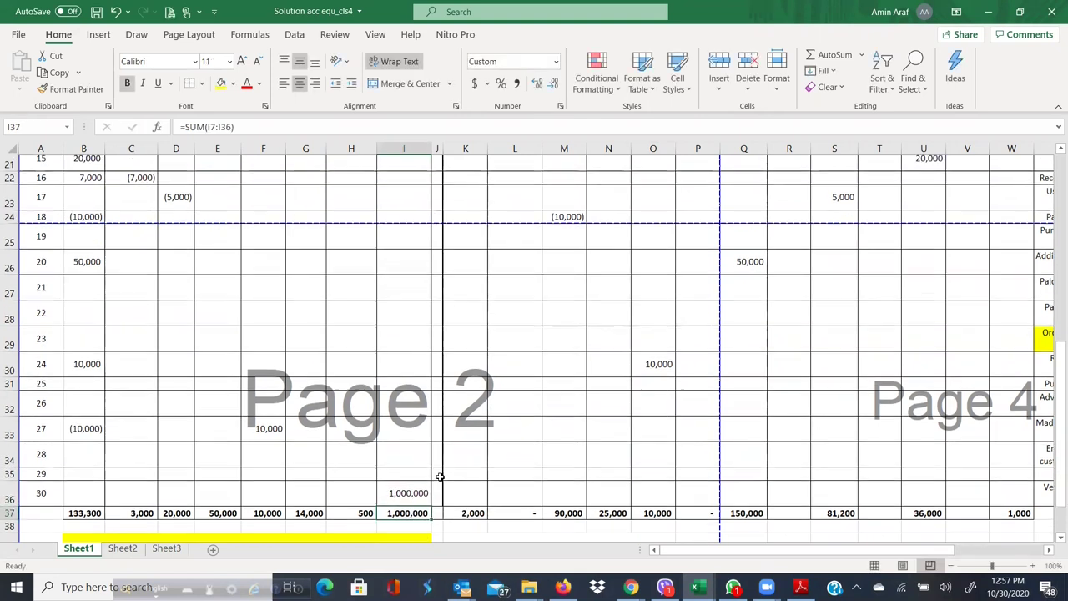
scroll(452, 466, "up", 5)
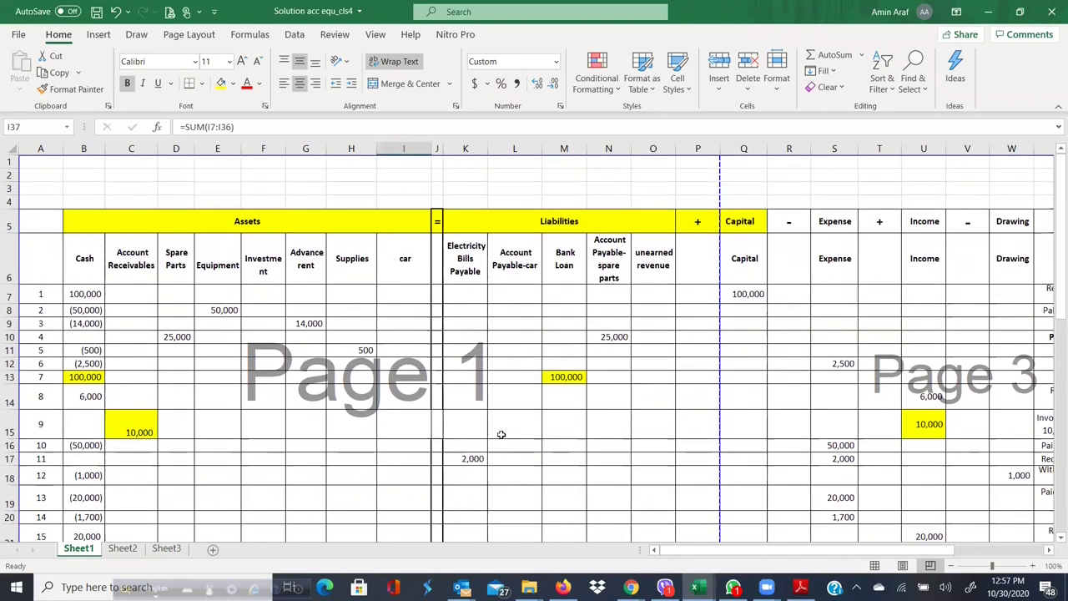
left_click(514, 271)
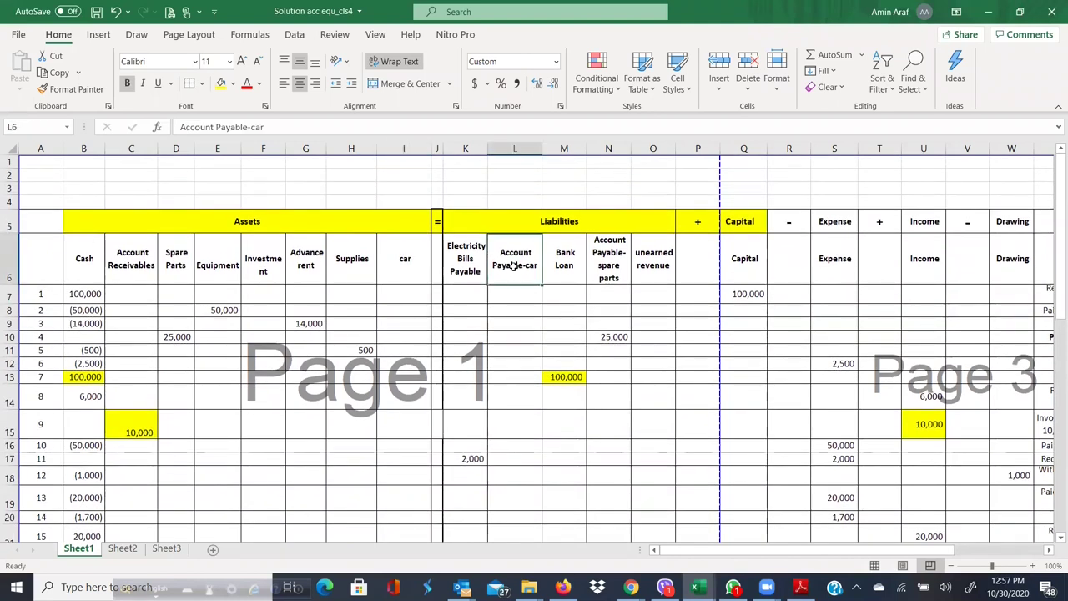
scroll(512, 297, "down", 4)
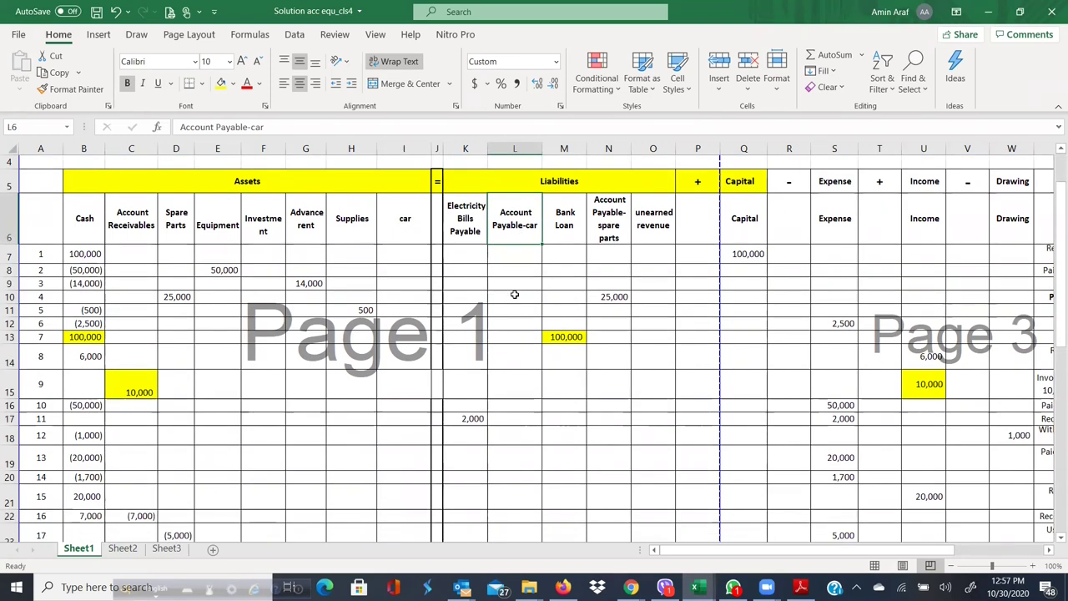
scroll(513, 302, "down", 7)
left_click(502, 212)
type("1,000,00")
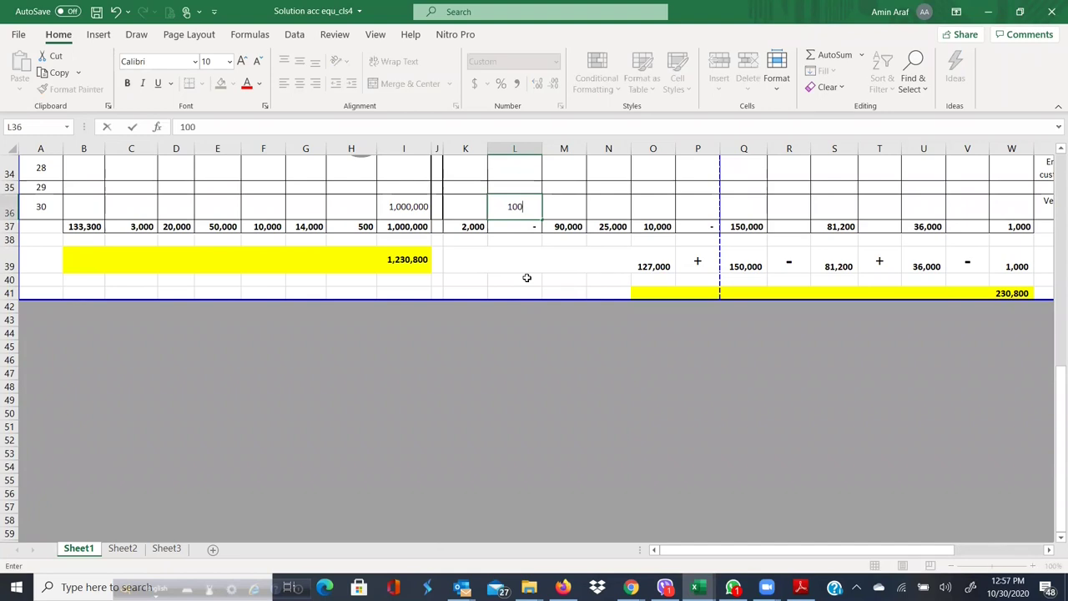
type("0000")
key("Return")
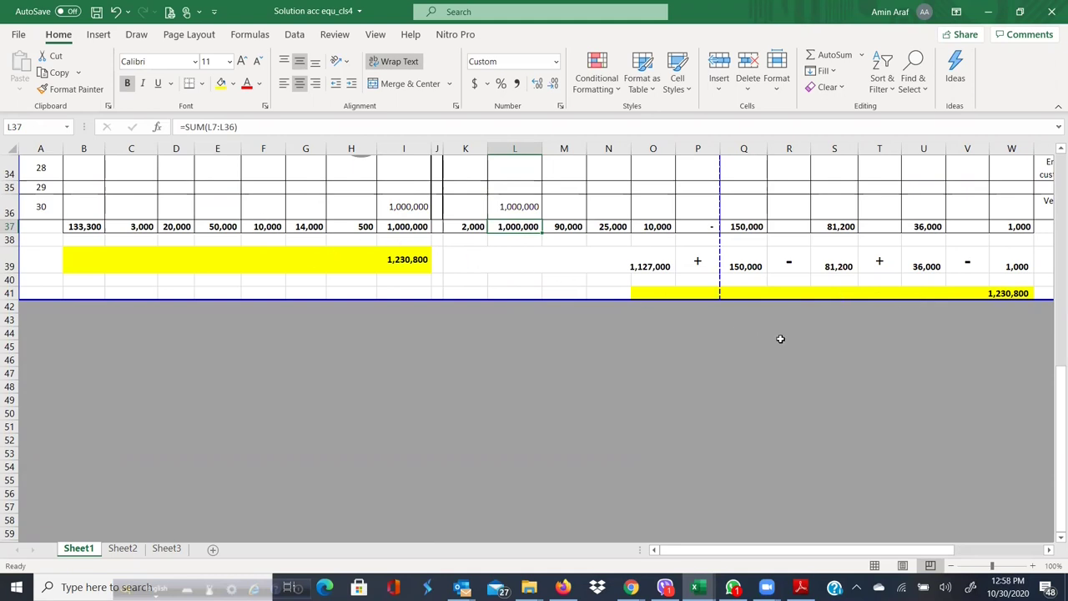
scroll(175, 275, "up", 11)
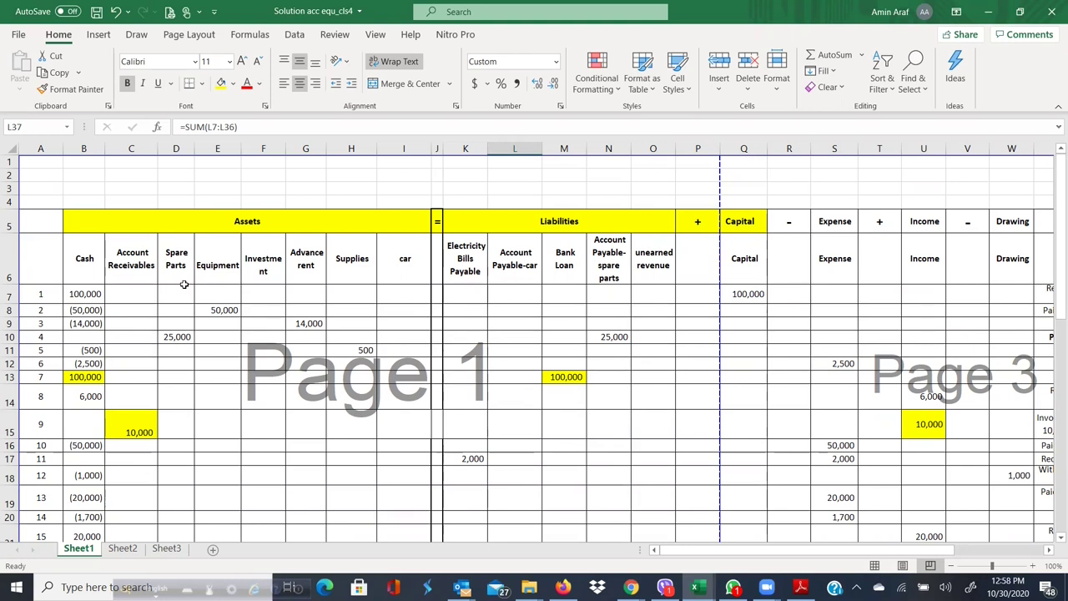
scroll(226, 304, "down", 11)
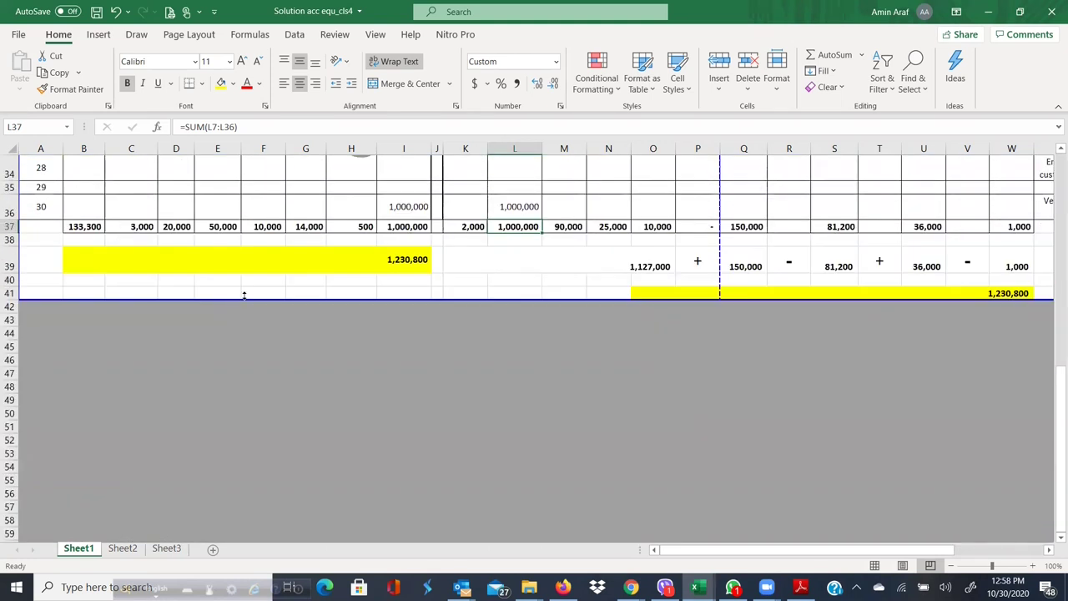